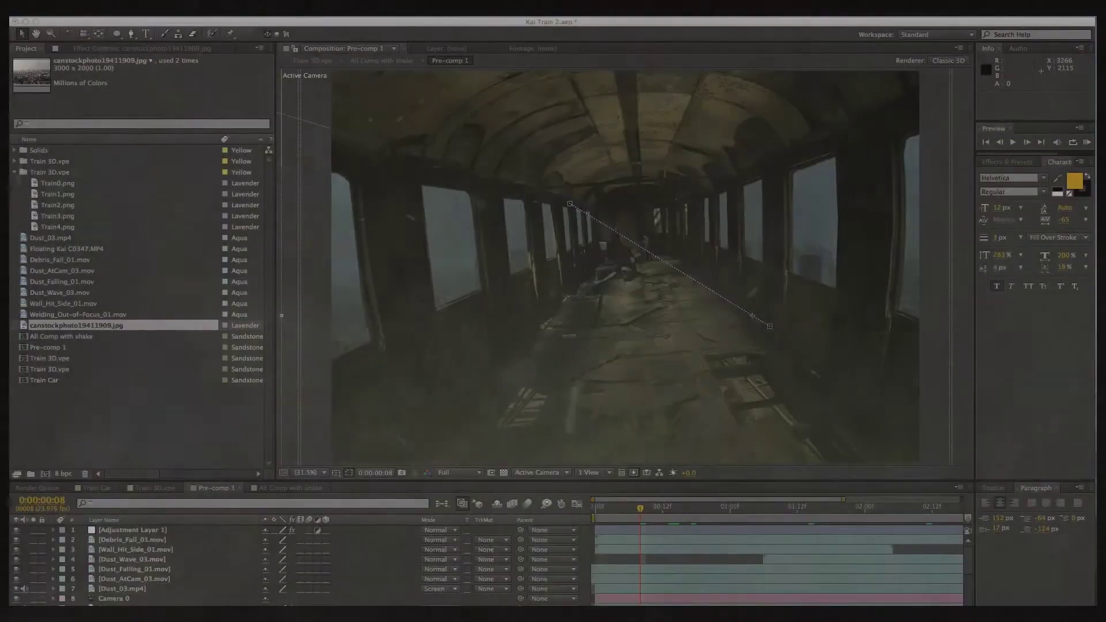
# Switch to Photoshop and lay out Vanishing Point perspective planes over the train car photo, starting from its back wall
pyautogui.moveTo(638, 157); pyautogui.dragTo(240, 32)
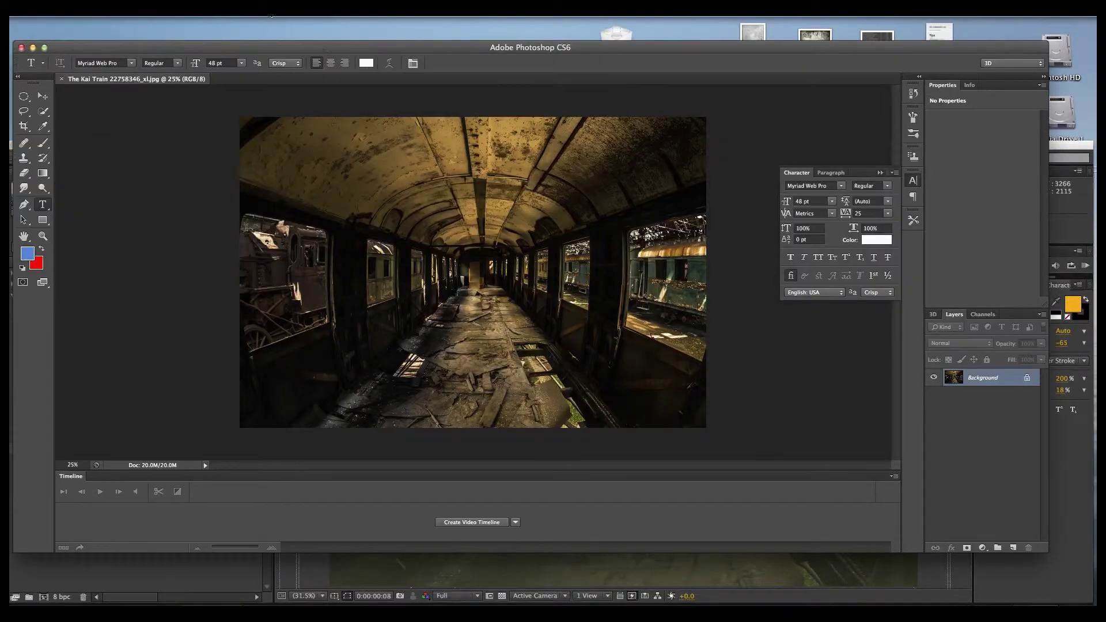
pyautogui.click(268, 129)
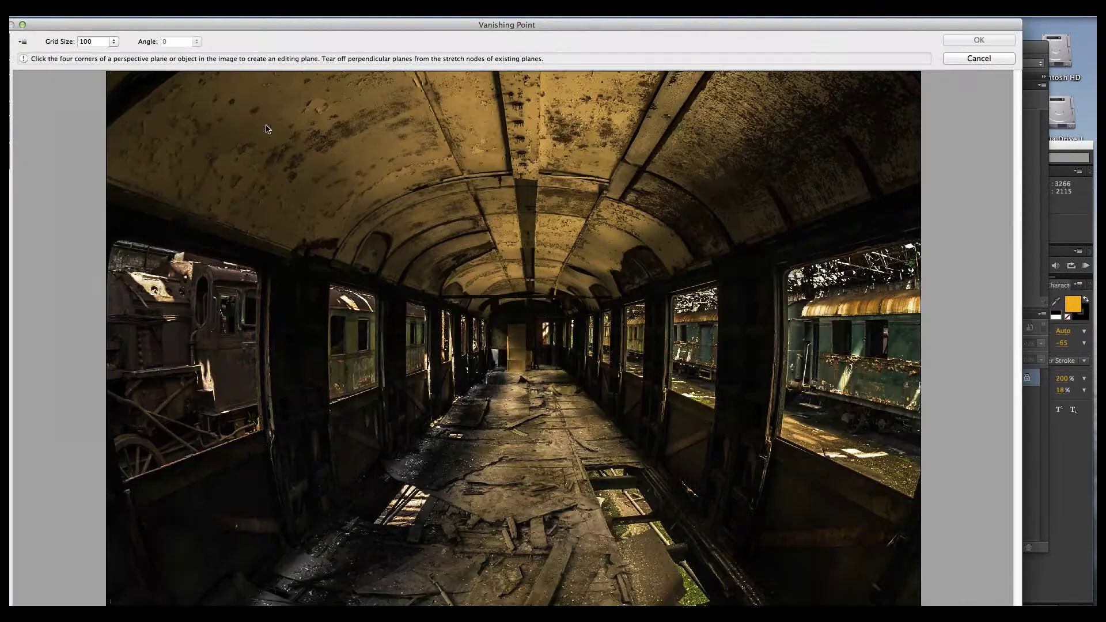
pyautogui.click(487, 368)
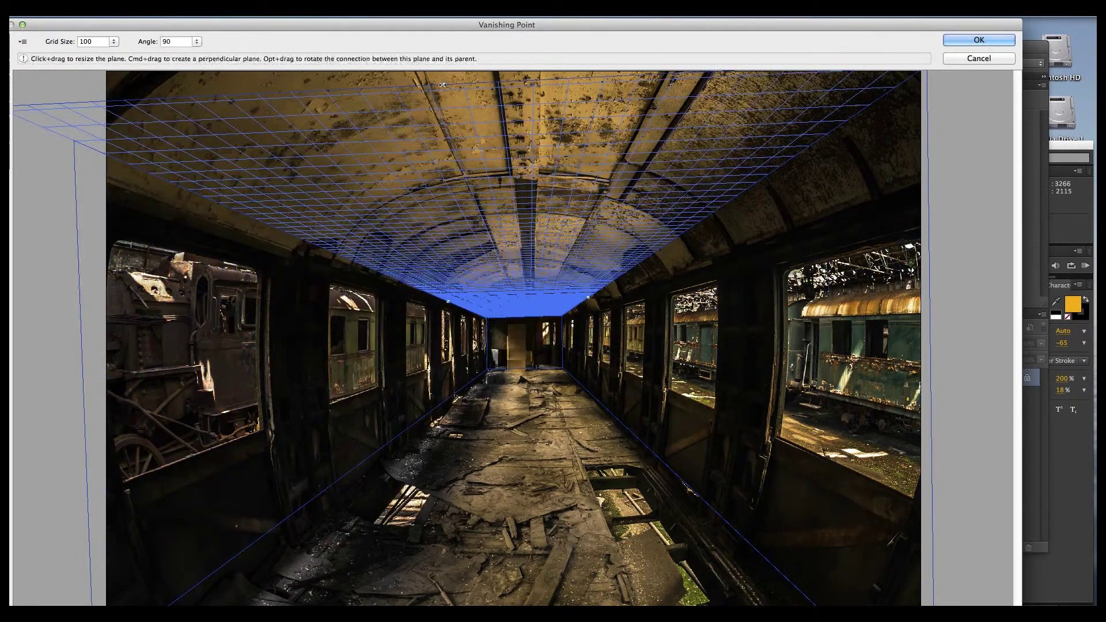
# Export the perspective planes as a .vpe file into a new folder named Train 3D 2 and accept the Vanishing Point planes
pyautogui.click(23, 41)
pyautogui.click(69, 143)
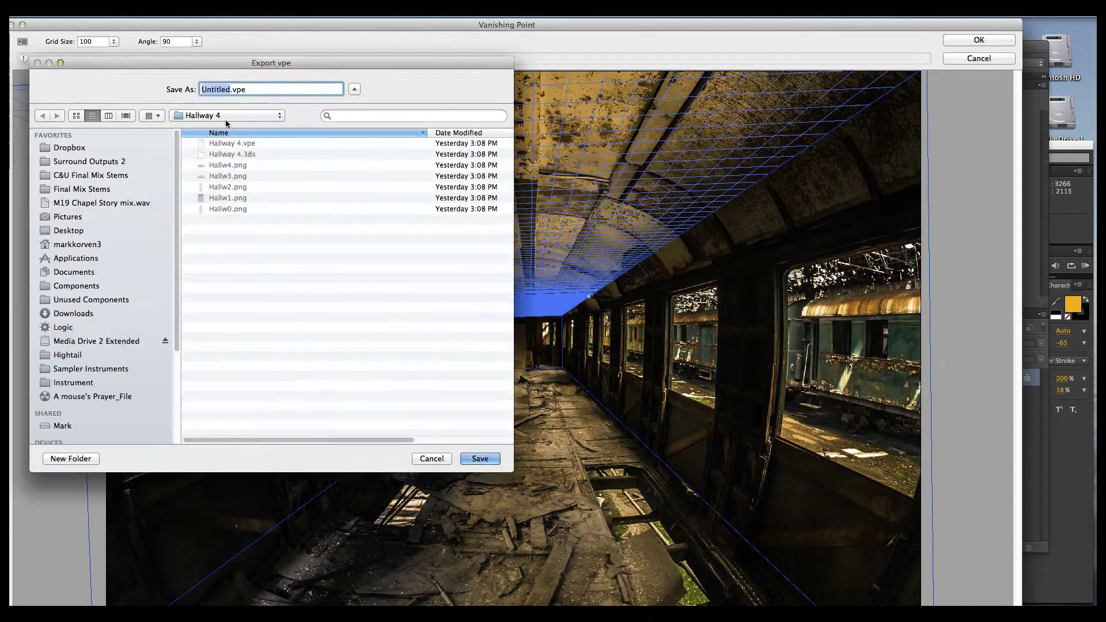
pyautogui.click(228, 118)
pyautogui.click(228, 128)
pyautogui.click(71, 459)
pyautogui.write('Train 3D 2')
pyautogui.press('Return')
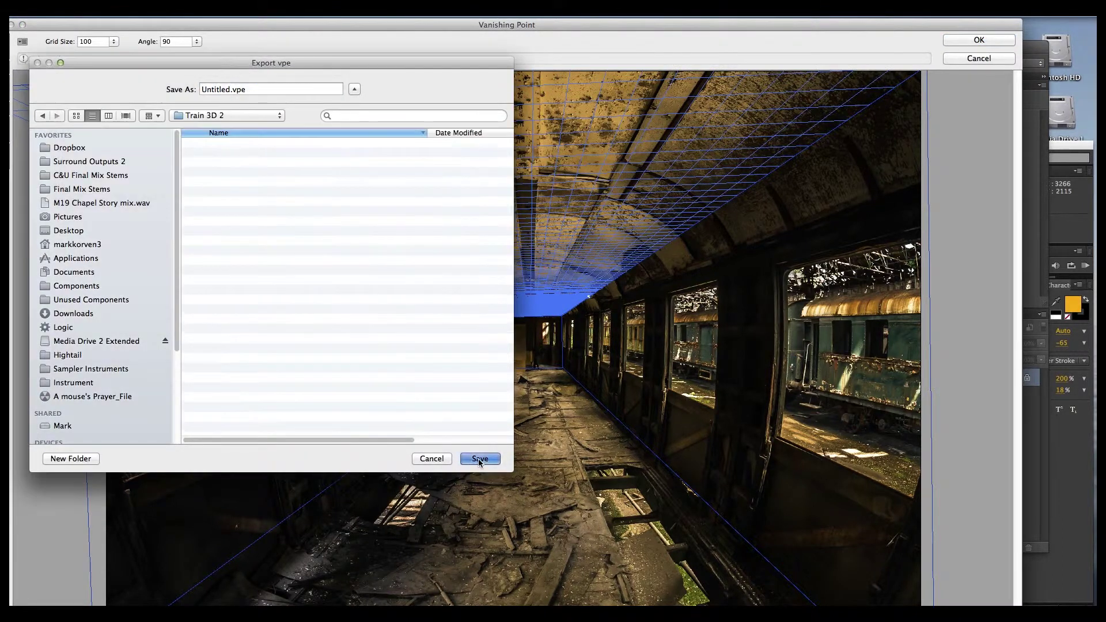
pyautogui.click(480, 459)
pyautogui.click(978, 40)
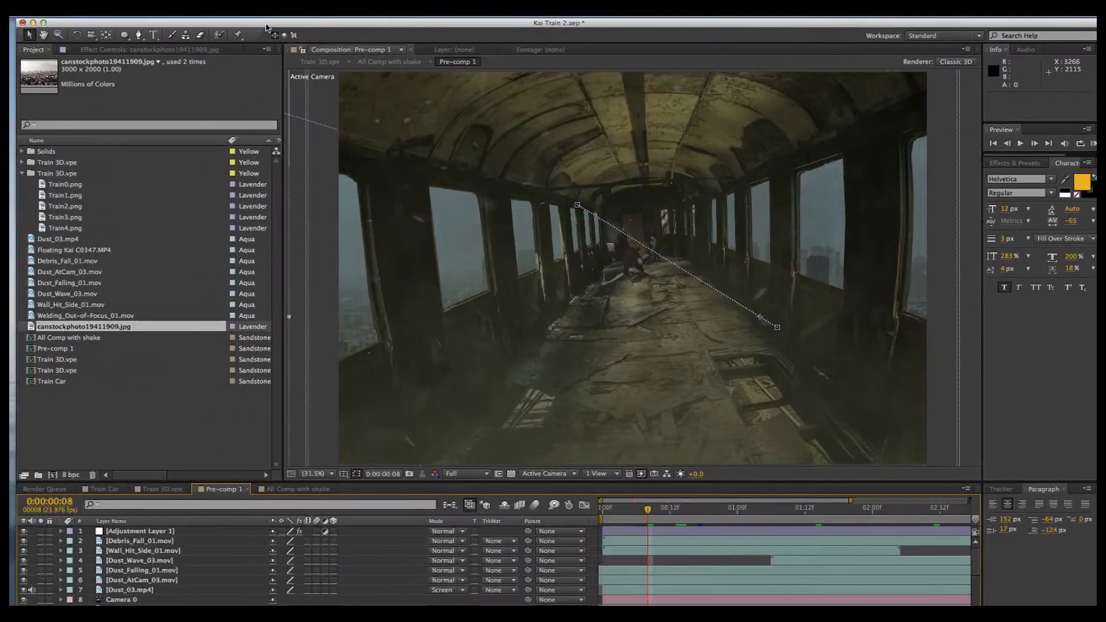
# Switch to After Effects and import Train 3D.vpe as a Vanishing Point file
pyautogui.click(93, 10)
pyautogui.moveTo(121, 148)
pyautogui.click(269, 195)
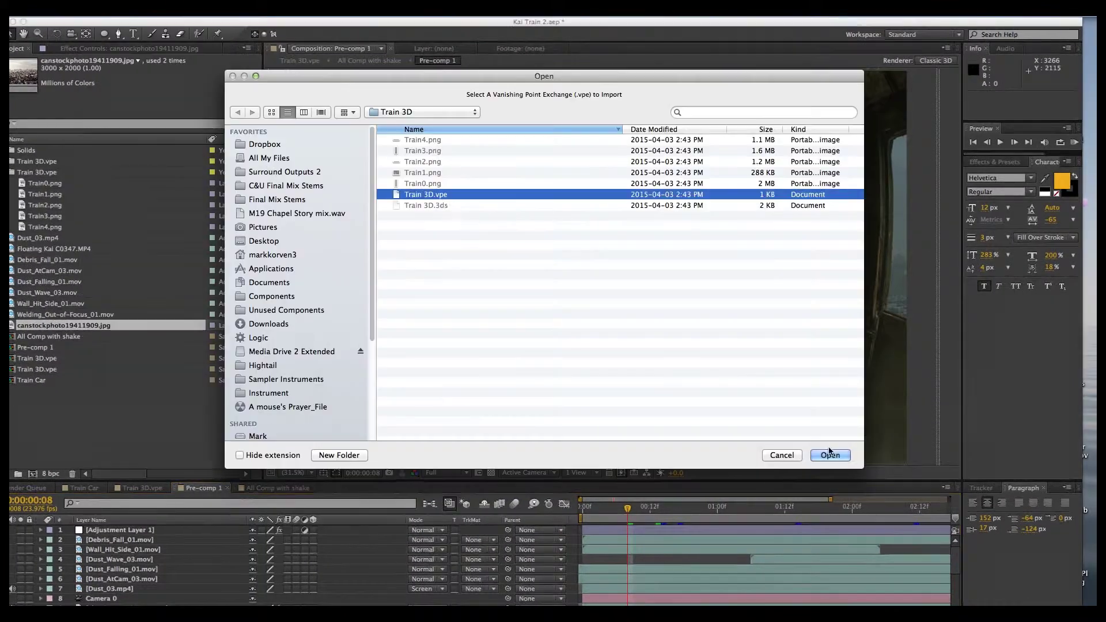
pyautogui.press('Return')
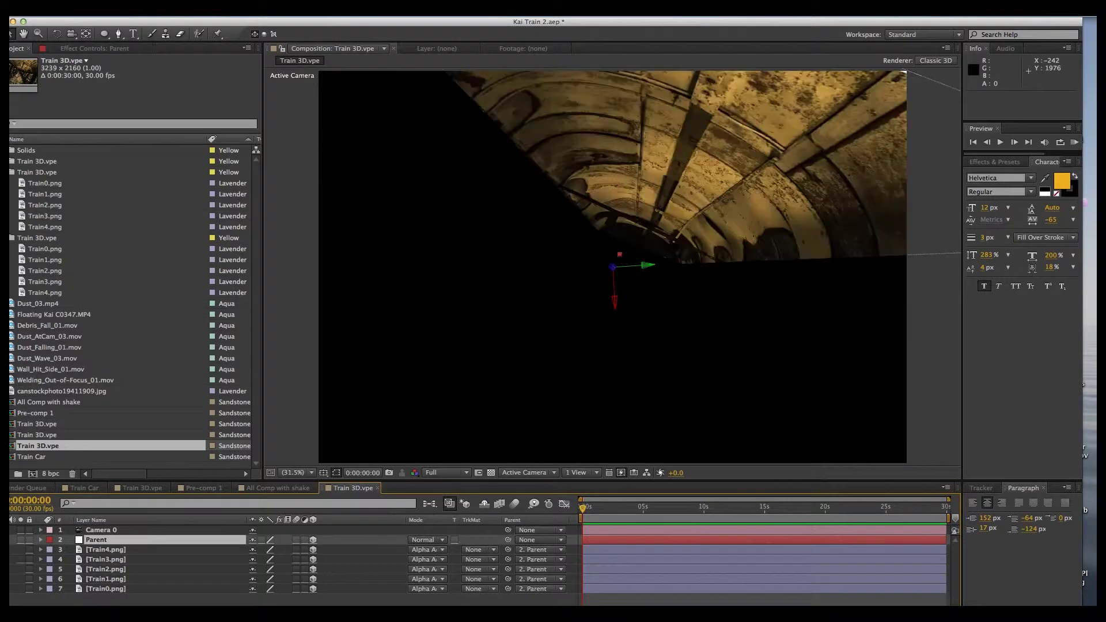
# Set the Parent layer's Z Rotation to about 64.5° to level the train car
pyautogui.click(97, 540)
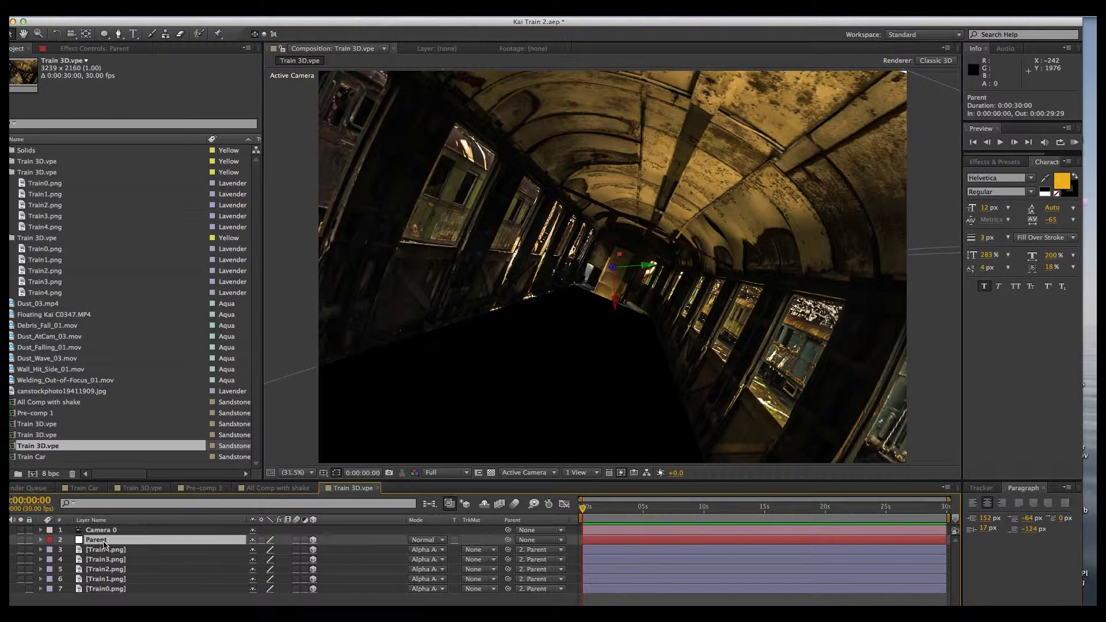
pyautogui.press('r')
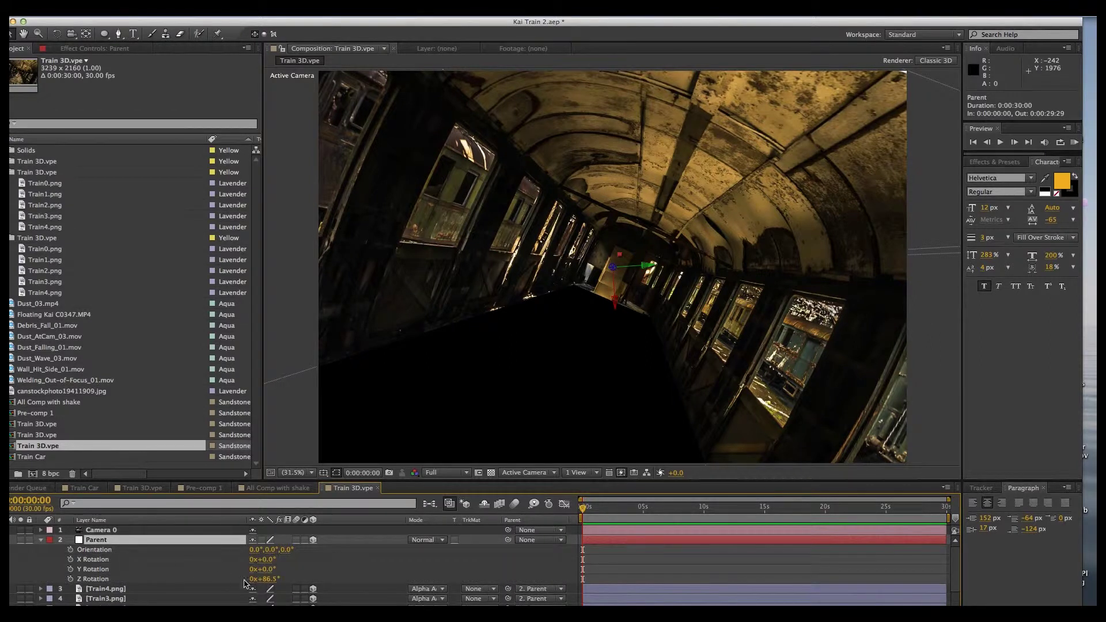
pyautogui.moveTo(268, 579); pyautogui.dragTo(252, 578)
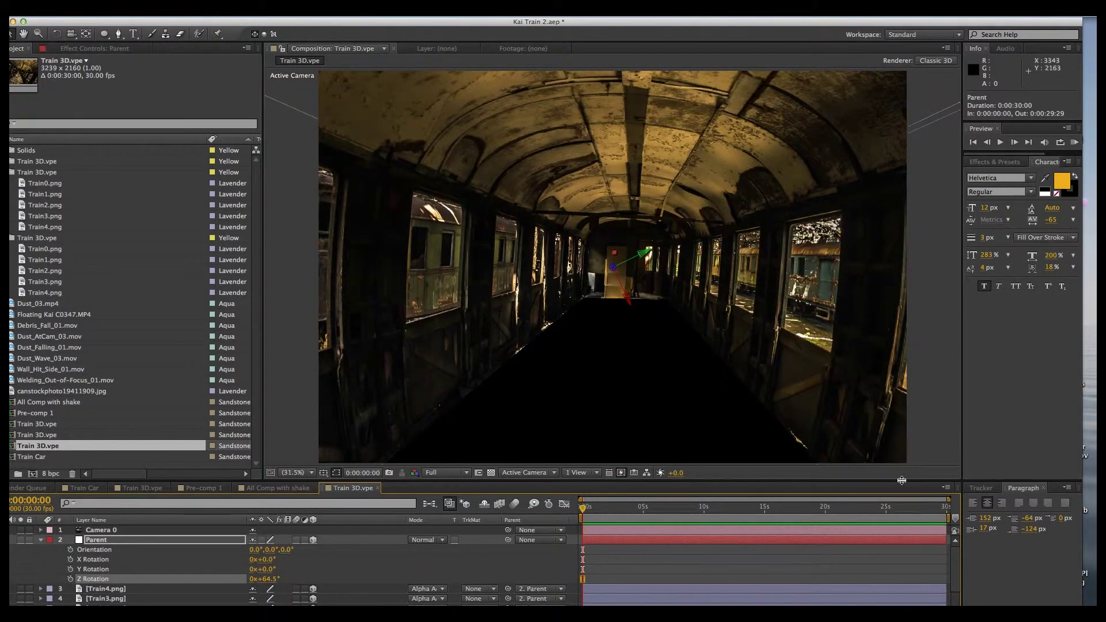
pyautogui.moveTo(902, 468); pyautogui.dragTo(902, 414)
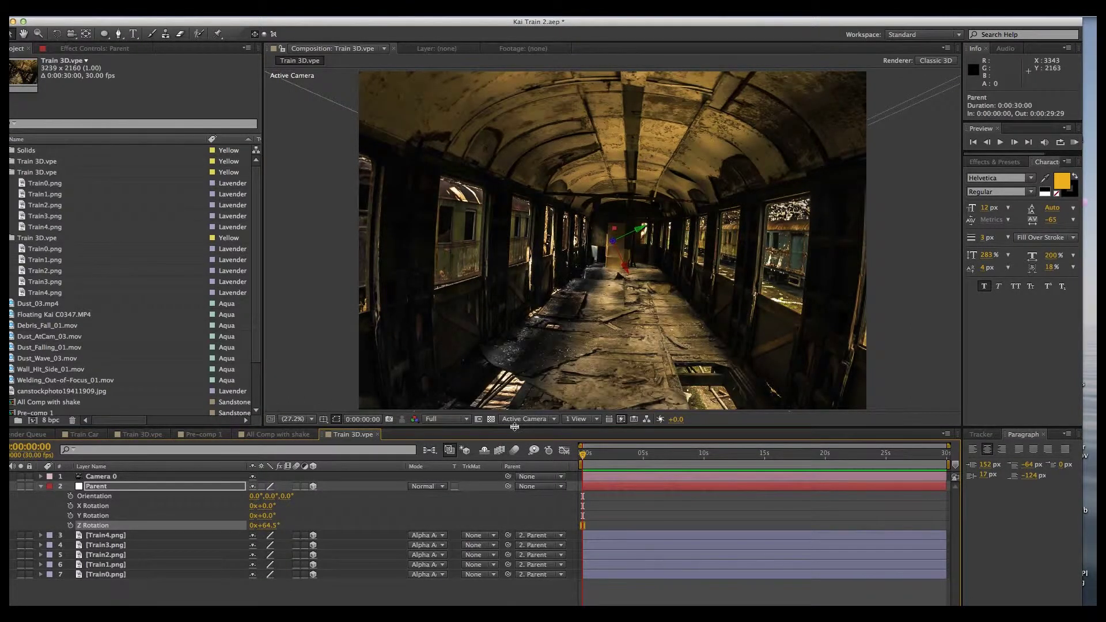
pyautogui.moveTo(515, 426); pyautogui.dragTo(505, 489)
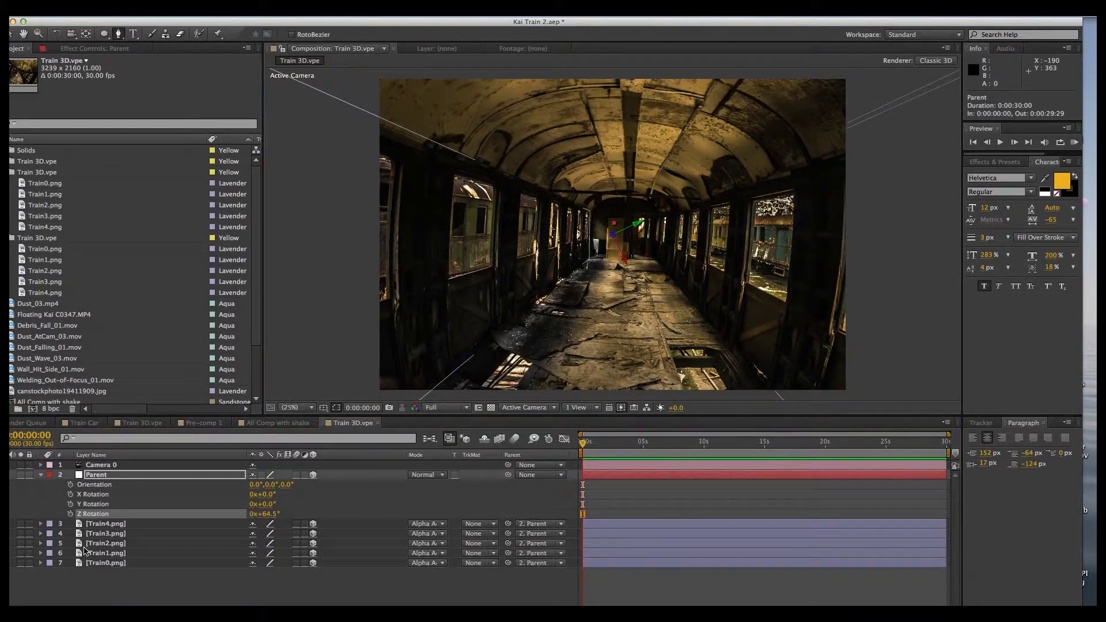
# Open the Train2.png layer and cut out its first window from the left with a pen mask set to Subtract
pyautogui.doubleClick(105, 543)
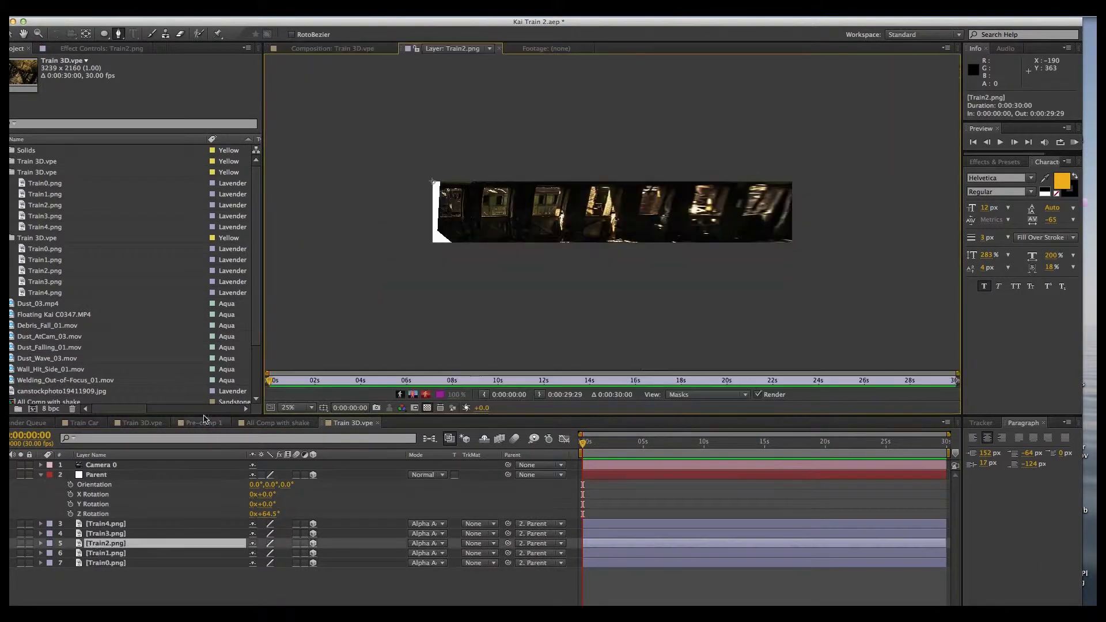
pyautogui.moveTo(441, 257); pyautogui.dragTo(497, 259)
pyautogui.click(118, 33)
pyautogui.click(327, 168)
pyautogui.click(370, 168)
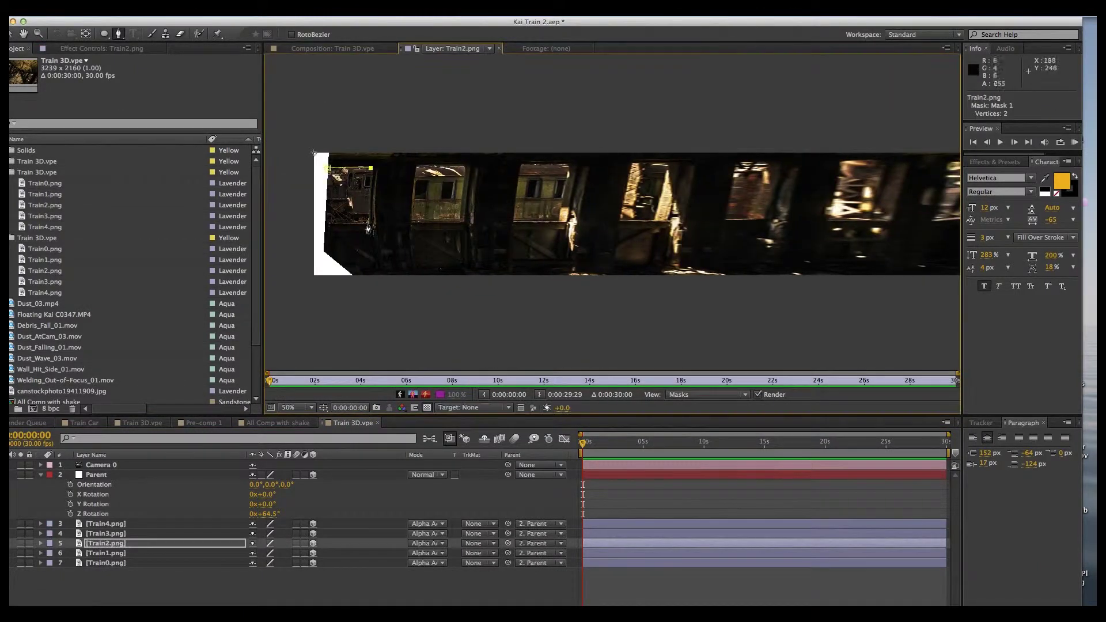
pyautogui.click(367, 223)
pyautogui.click(319, 222)
pyautogui.click(320, 171)
pyautogui.click(327, 168)
pyautogui.click(51, 553)
pyautogui.click(278, 563)
pyautogui.click(278, 570)
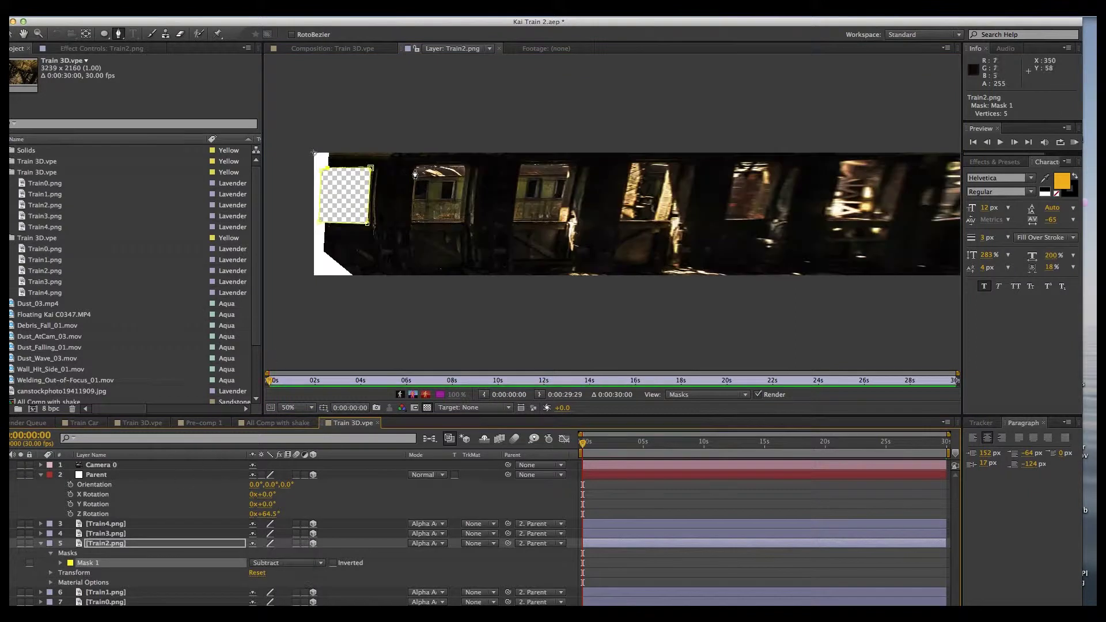
# Mask the second window of Train2.png with the Pen tool and set the mask mode to Subtract
pyautogui.click(414, 168)
pyautogui.click(410, 221)
pyautogui.click(460, 222)
pyautogui.click(466, 167)
pyautogui.click(415, 168)
pyautogui.click(276, 573)
pyautogui.click(275, 571)
# Mask the third window of Train2.png with the Pen tool and set the mask mode to Subtract
pyautogui.click(522, 166)
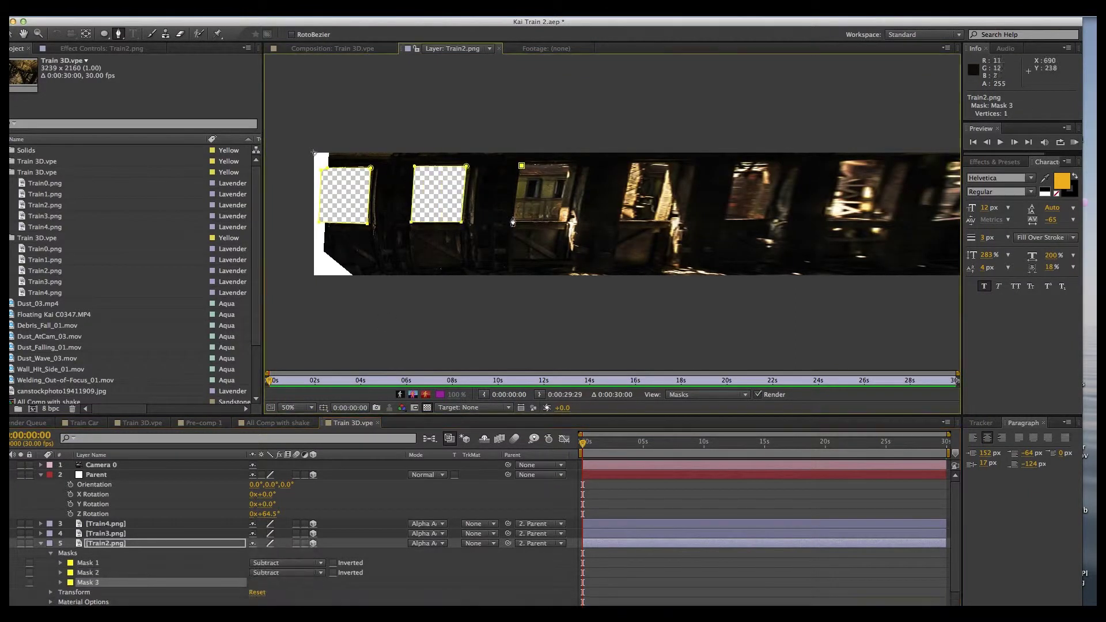
pyautogui.click(512, 220)
pyautogui.click(560, 221)
pyautogui.click(570, 167)
pyautogui.click(562, 164)
pyautogui.click(521, 166)
pyautogui.click(286, 582)
pyautogui.click(279, 569)
# Mask the fourth window of Train2.png with the Pen tool and set the mask mode to Subtract
pyautogui.click(665, 161)
pyautogui.click(632, 164)
pyautogui.click(619, 220)
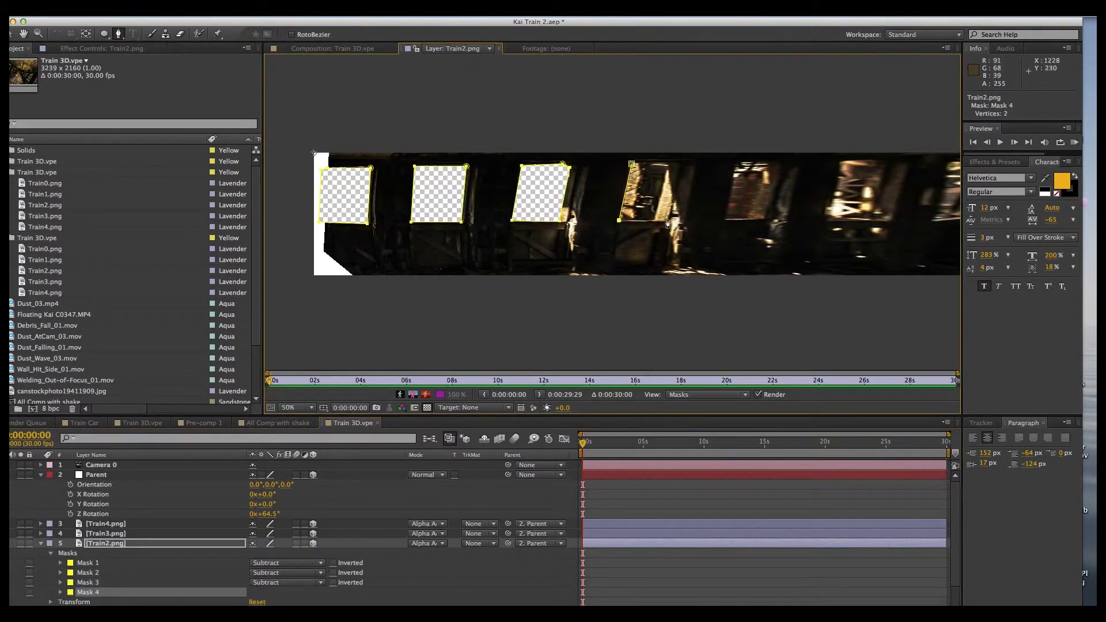
pyautogui.click(667, 219)
pyautogui.click(681, 164)
pyautogui.click(286, 592)
pyautogui.click(278, 570)
# Mask the fifth window of Train2.png with the Pen tool and set the mask mode to Subtract
pyautogui.click(735, 168)
pyautogui.click(726, 217)
pyautogui.click(763, 217)
pyautogui.click(784, 166)
pyautogui.click(766, 165)
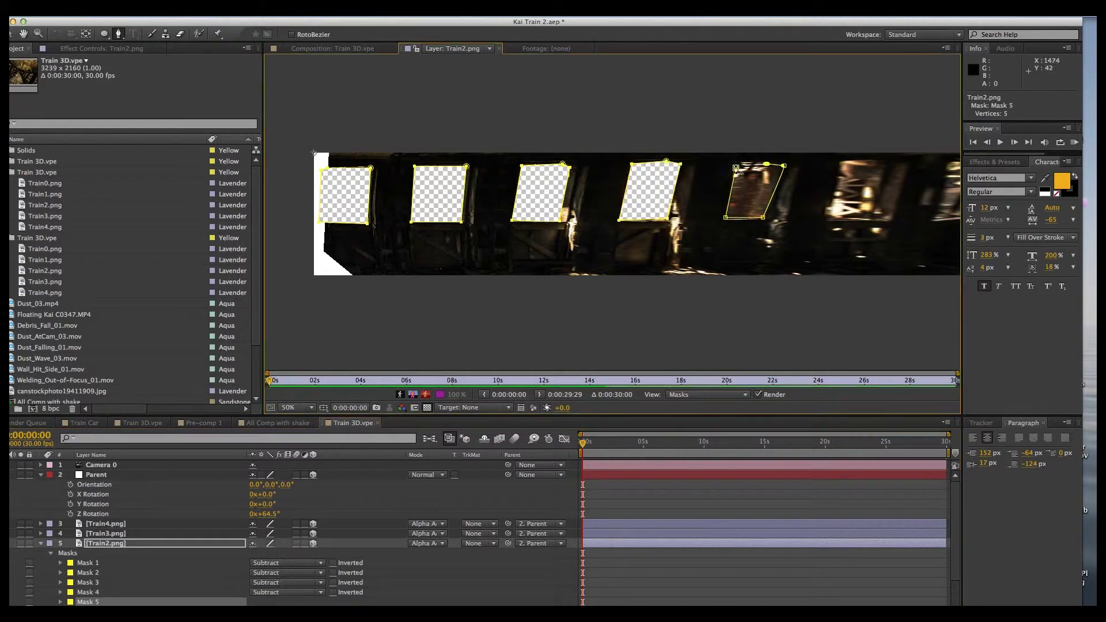
pyautogui.click(735, 168)
pyautogui.click(282, 601)
# Mask the sixth window of Train2.png with the Pen tool and set the mask mode to Subtract
pyautogui.click(824, 216)
pyautogui.click(888, 218)
pyautogui.click(904, 163)
pyautogui.click(840, 163)
pyautogui.click(282, 609)
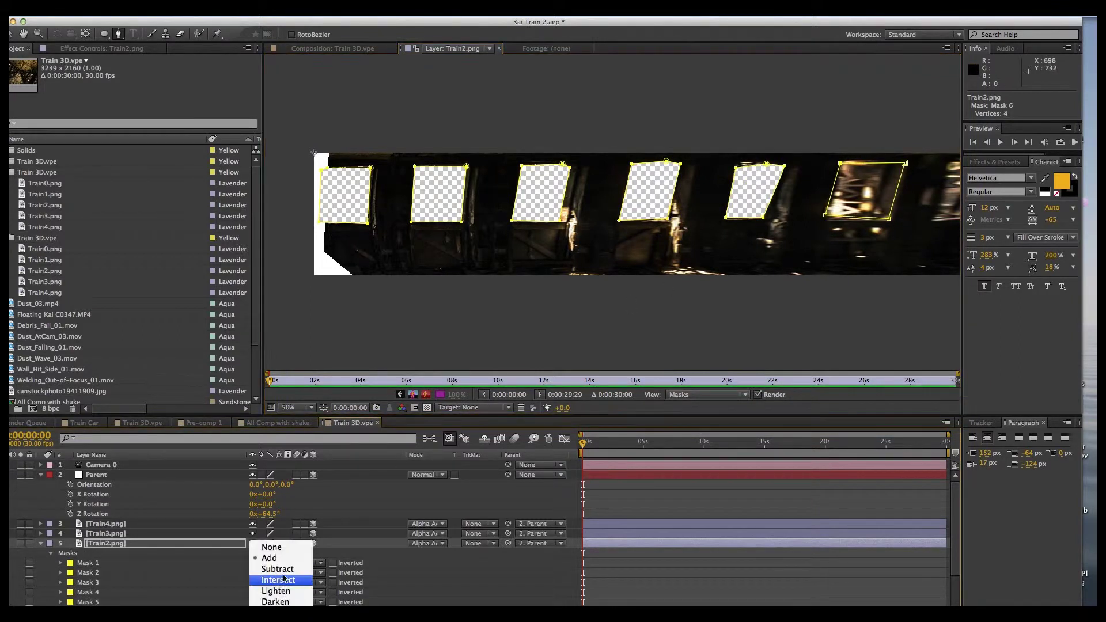
pyautogui.click(278, 570)
# Cut out the seventh window of Train2.png with a Subtract pen mask and return to the Train 3D.vpe composition
pyautogui.moveTo(570, 415); pyautogui.dragTo(570, 388)
pyautogui.moveTo(575, 282); pyautogui.dragTo(443, 280)
pyautogui.click(118, 34)
pyautogui.click(819, 146)
pyautogui.click(801, 204)
pyautogui.click(859, 201)
pyautogui.click(884, 146)
pyautogui.click(868, 142)
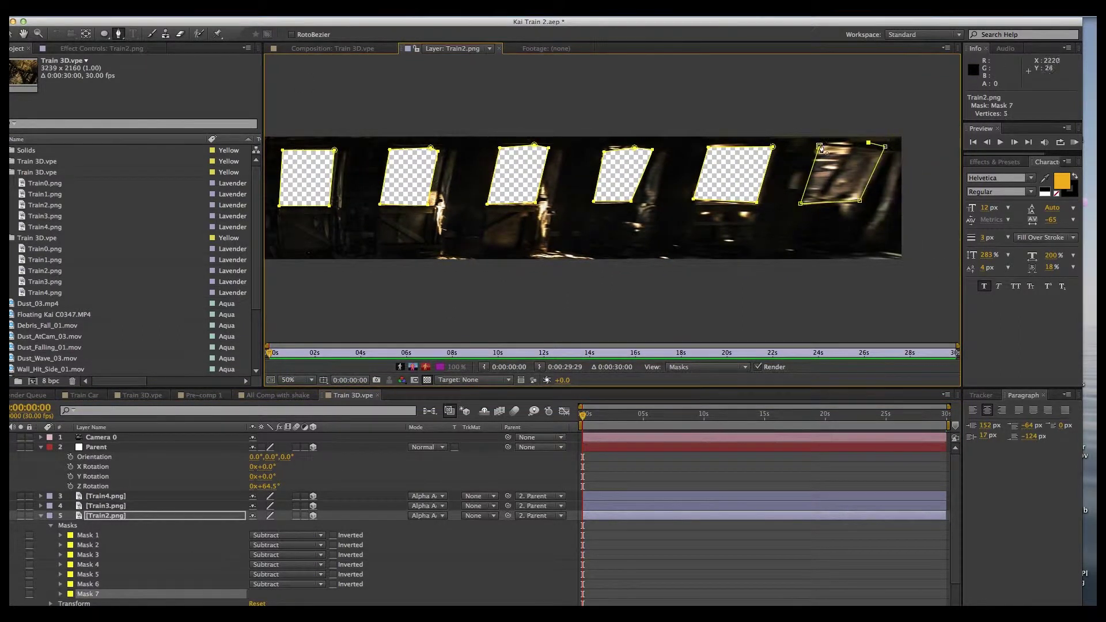
pyautogui.click(287, 593)
pyautogui.click(285, 569)
pyautogui.click(340, 49)
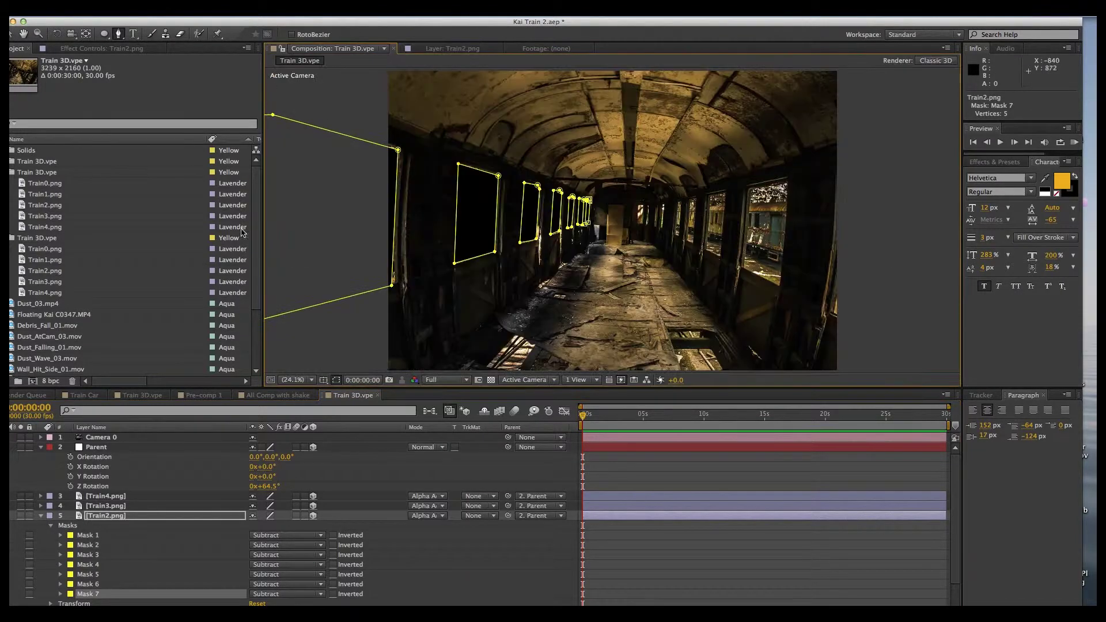
# Open the Train4.png layer and cut out its first window from the left with a Subtract pen mask
pyautogui.click(41, 515)
pyautogui.click(4, 505)
pyautogui.click(4, 506)
pyautogui.click(4, 496)
pyautogui.click(4, 496)
pyautogui.click(106, 497)
pyautogui.doubleClick(106, 497)
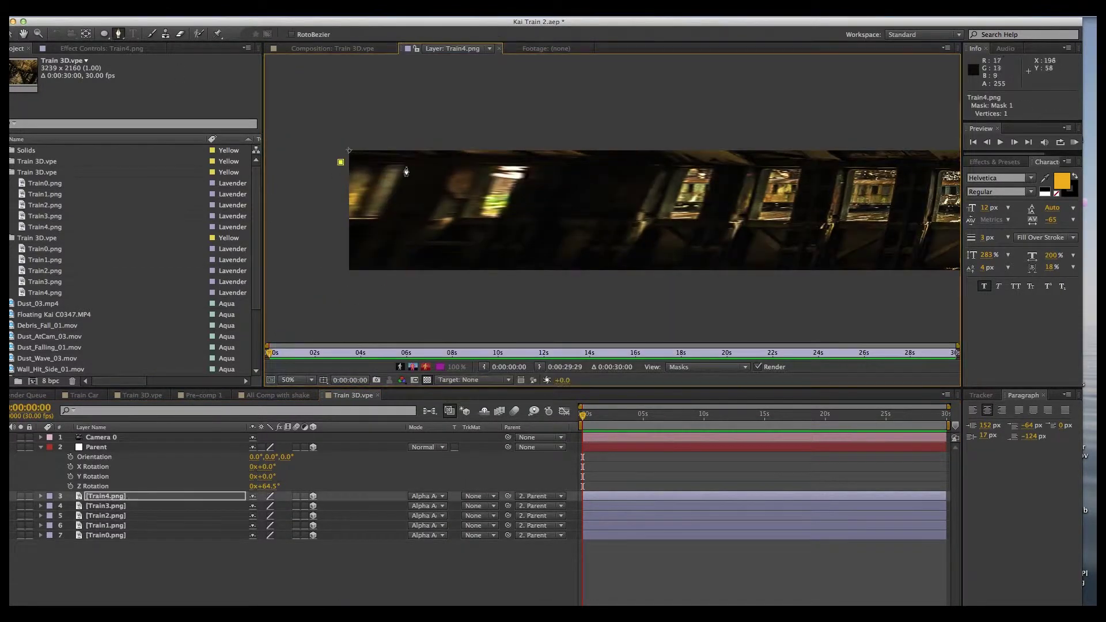
pyautogui.click(281, 515)
pyautogui.click(278, 544)
# Mask the second window of Train4.png with the Pen tool and set the mask mode to Subtract
pyautogui.click(456, 168)
pyautogui.click(430, 219)
pyautogui.click(500, 216)
pyautogui.click(527, 169)
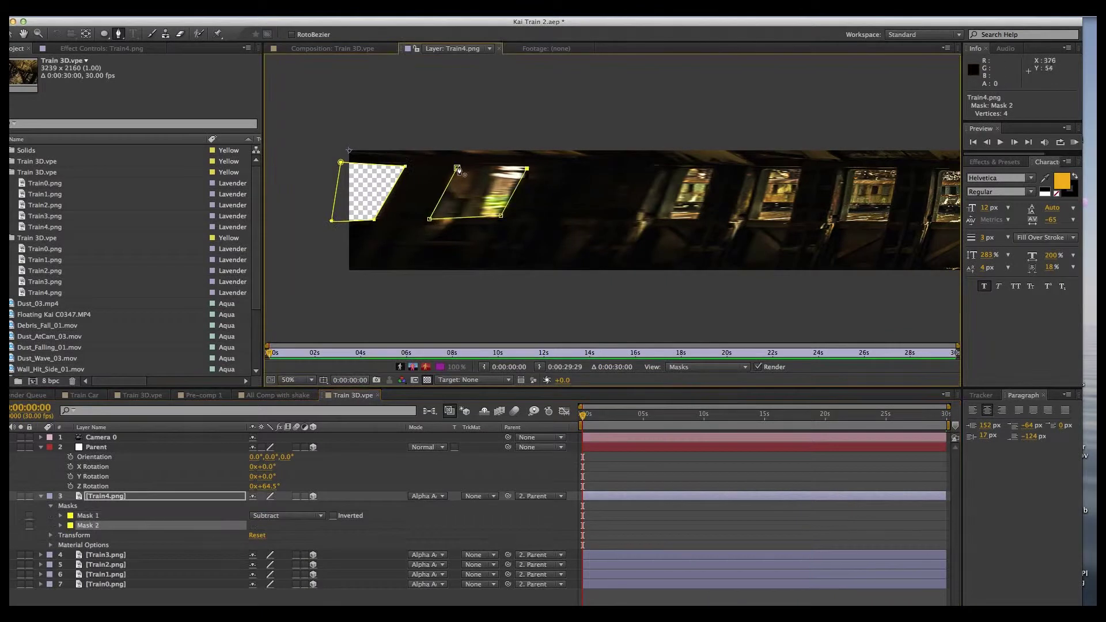
pyautogui.click(457, 168)
pyautogui.click(281, 525)
# Mask the third window of Train4.png with the Pen tool and set the mask mode to Subtract
pyautogui.click(698, 165)
pyautogui.click(664, 168)
pyautogui.click(636, 220)
pyautogui.click(696, 218)
pyautogui.click(713, 169)
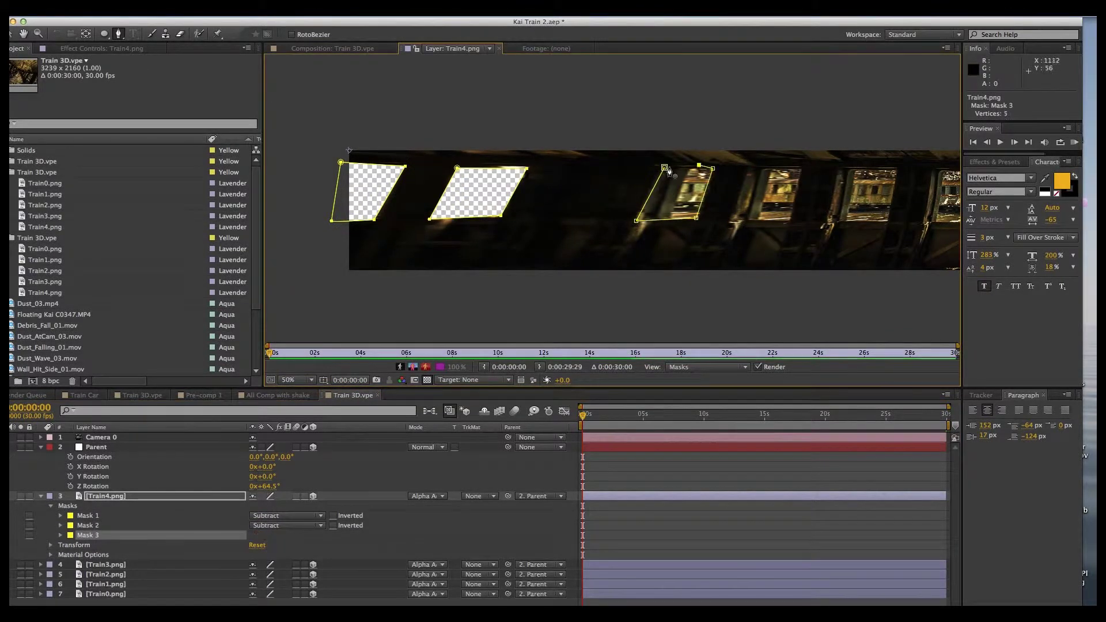
pyautogui.click(698, 166)
pyautogui.click(281, 535)
# Mask the fourth window of Train4.png with the Pen tool and set the mask mode to Subtract
pyautogui.click(749, 168)
pyautogui.click(801, 169)
pyautogui.click(749, 167)
pyautogui.click(281, 545)
pyautogui.click(276, 569)
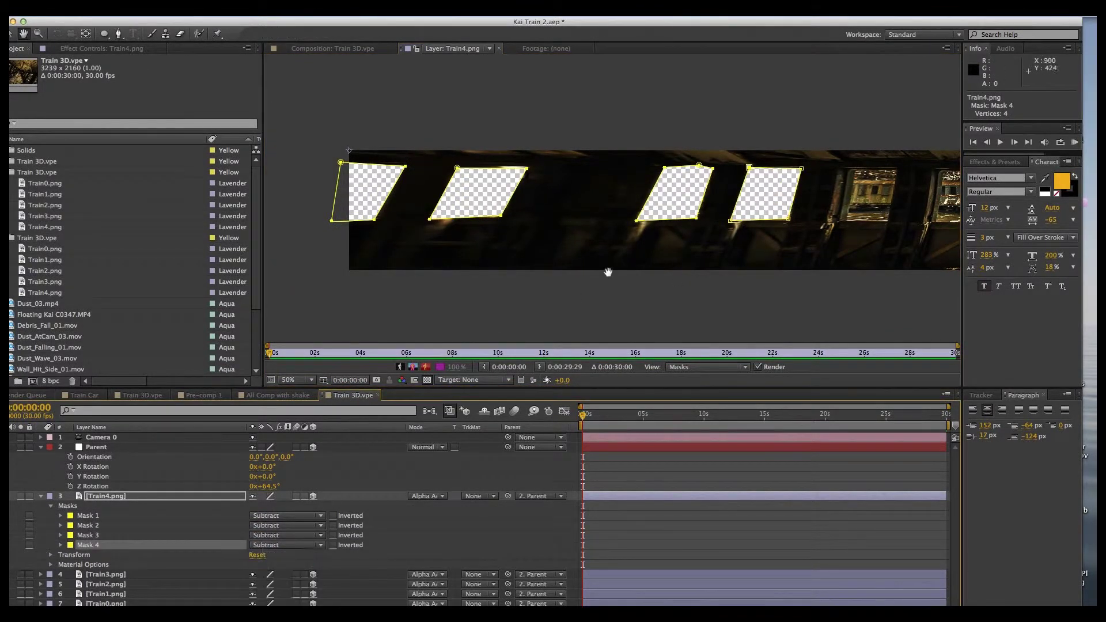
# Mask the fifth window of Train4.png with the Pen tool and set the mask mode to Subtract
pyautogui.moveTo(608, 271); pyautogui.dragTo(447, 274)
pyautogui.click(688, 172)
pyautogui.click(673, 223)
pyautogui.click(727, 223)
pyautogui.click(736, 171)
pyautogui.click(688, 173)
pyautogui.click(281, 555)
pyautogui.click(276, 567)
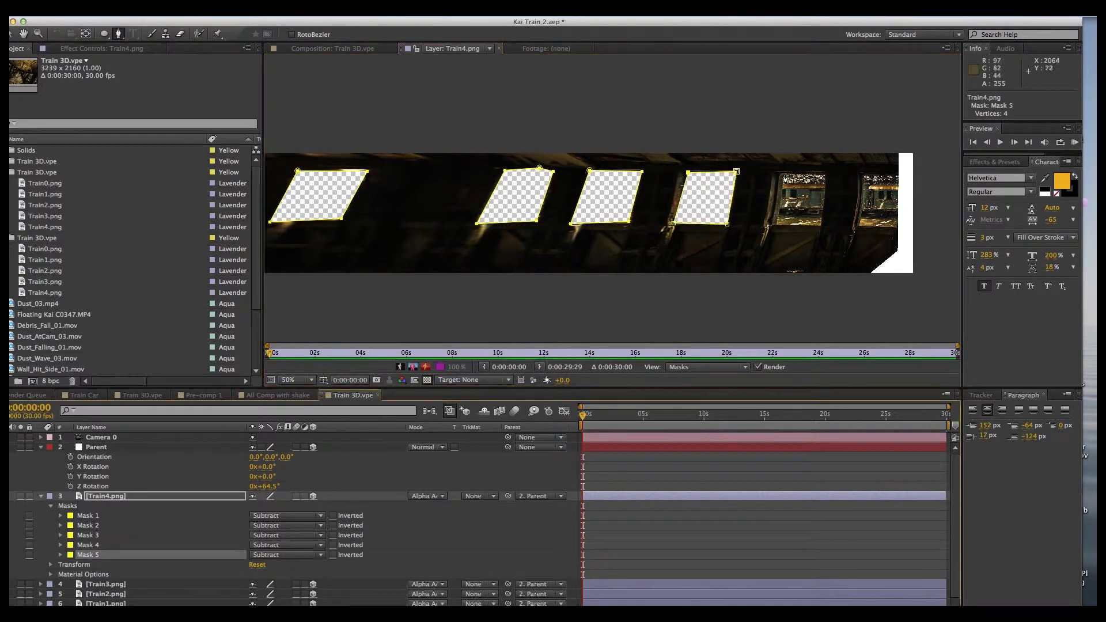
# Cut out the last two windows of Train4.png with Subtract pen masks and return to the Train 3D.vpe composition
pyautogui.click(784, 173)
pyautogui.click(775, 224)
pyautogui.click(906, 177)
pyautogui.click(862, 175)
pyautogui.click(860, 226)
pyautogui.click(906, 176)
pyautogui.click(276, 574)
pyautogui.click(274, 573)
pyautogui.click(41, 496)
pyautogui.click(305, 48)
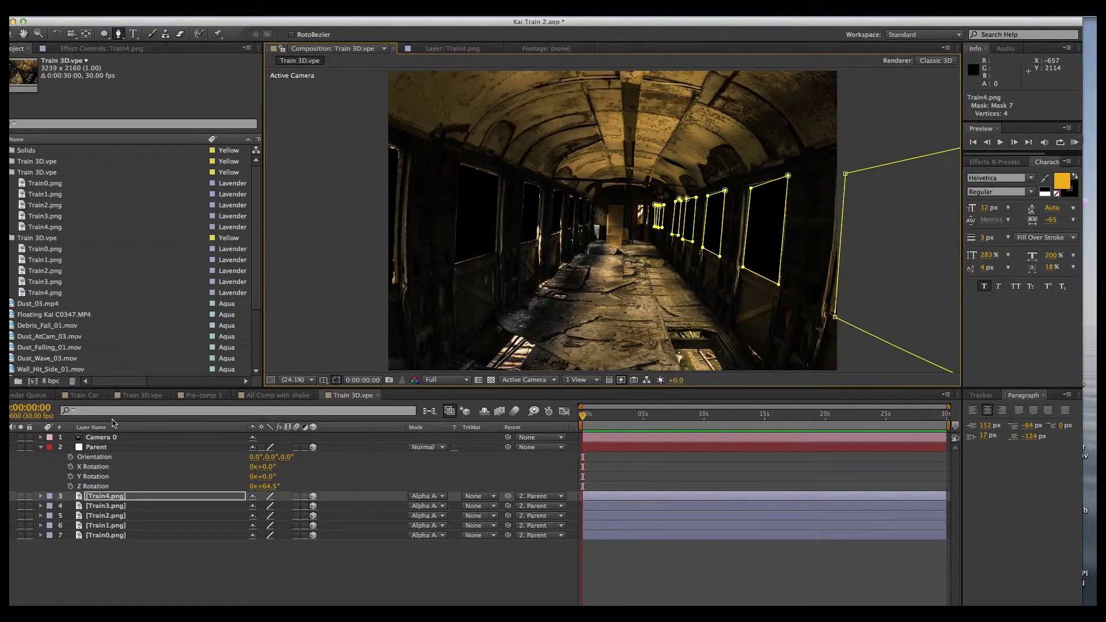
# Add canstockphoto19411909.jpg to the composition as the lowest layer, beneath Train0.png
pyautogui.click(110, 578)
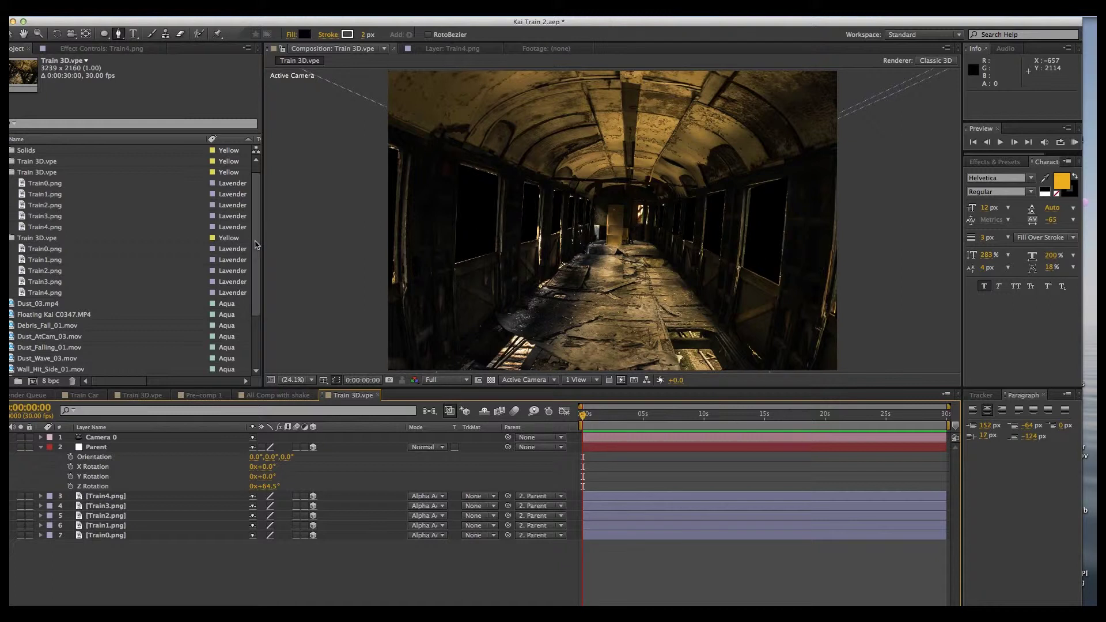
pyautogui.moveTo(256, 242); pyautogui.dragTo(257, 296)
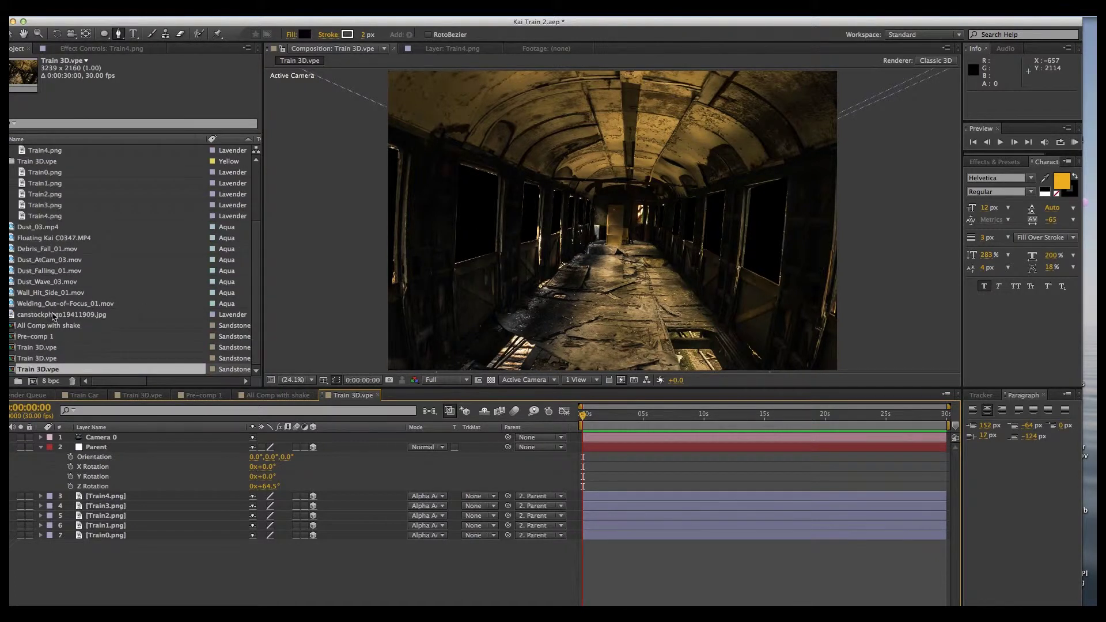
pyautogui.moveTo(53, 316); pyautogui.dragTo(131, 546)
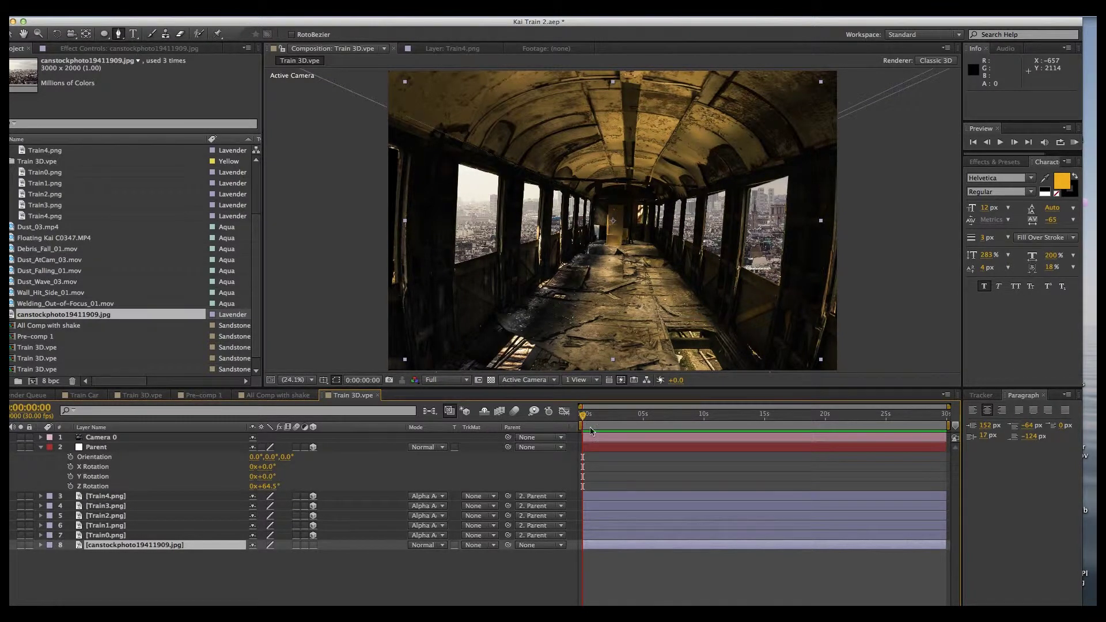
# In the Top view, make the canstockphoto19411909.jpg layer 3D and move it far back behind the train car
pyautogui.click(530, 380)
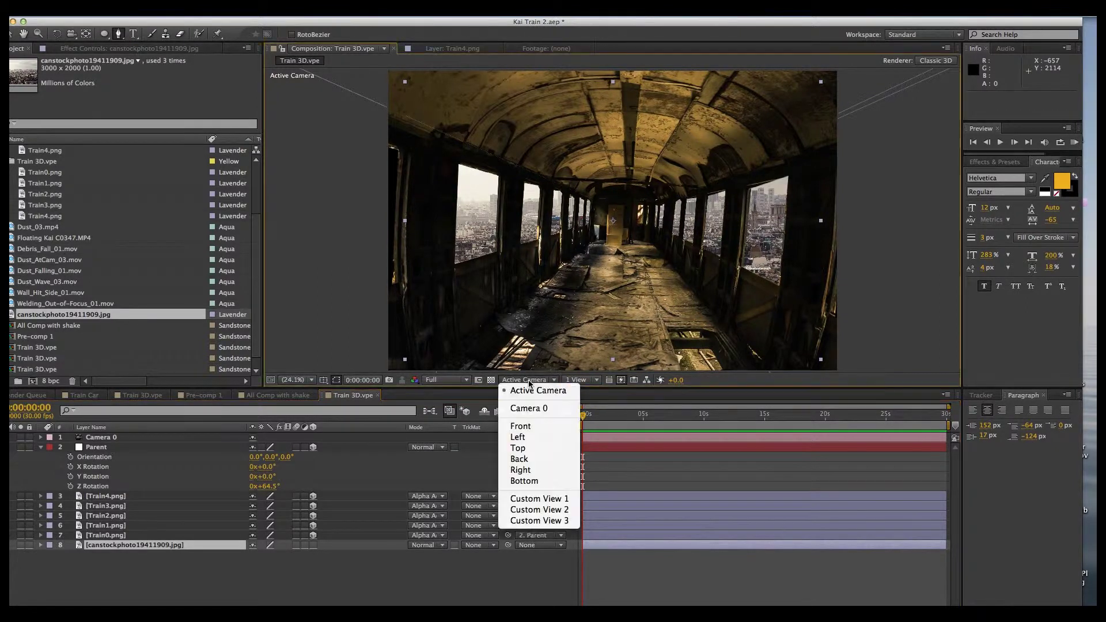
pyautogui.click(527, 449)
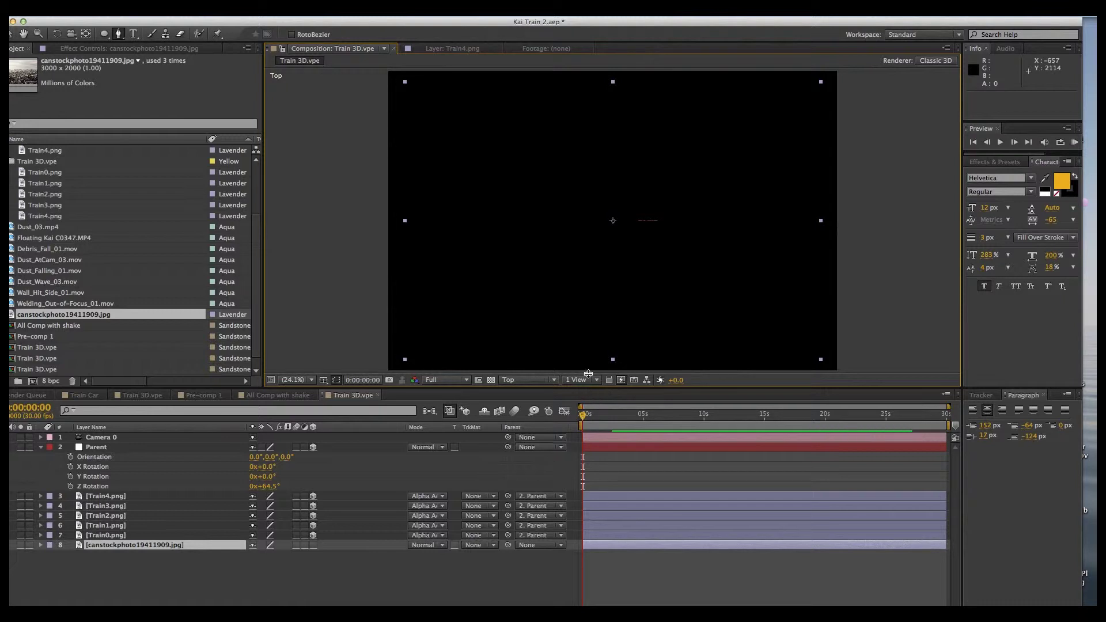
pyautogui.scroll(-4, 586, 309)
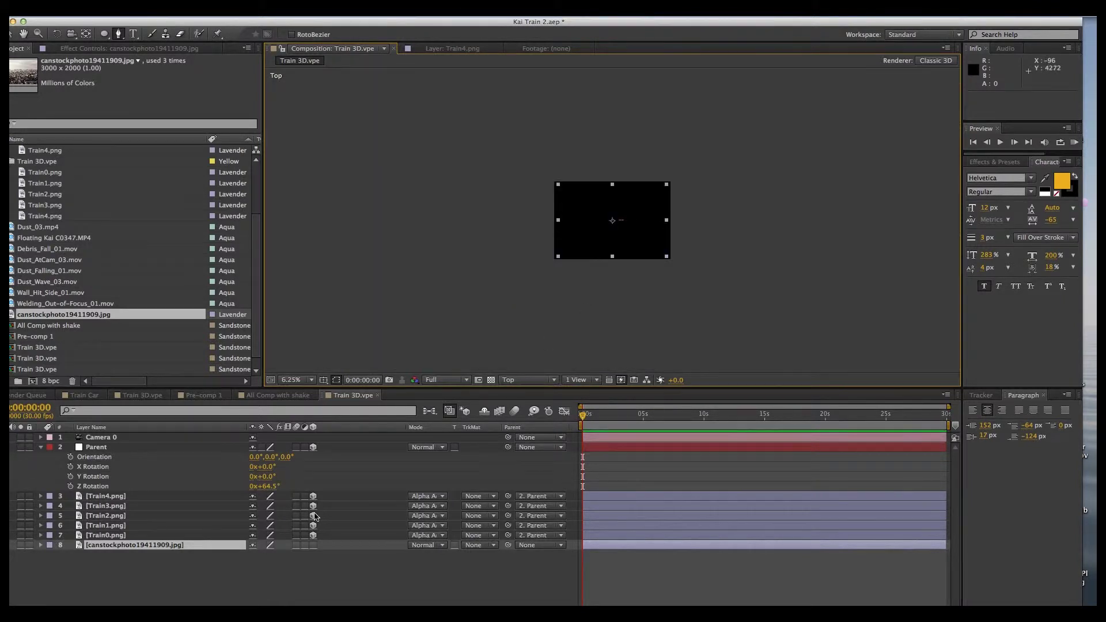
pyautogui.moveTo(616, 222); pyautogui.dragTo(617, 122)
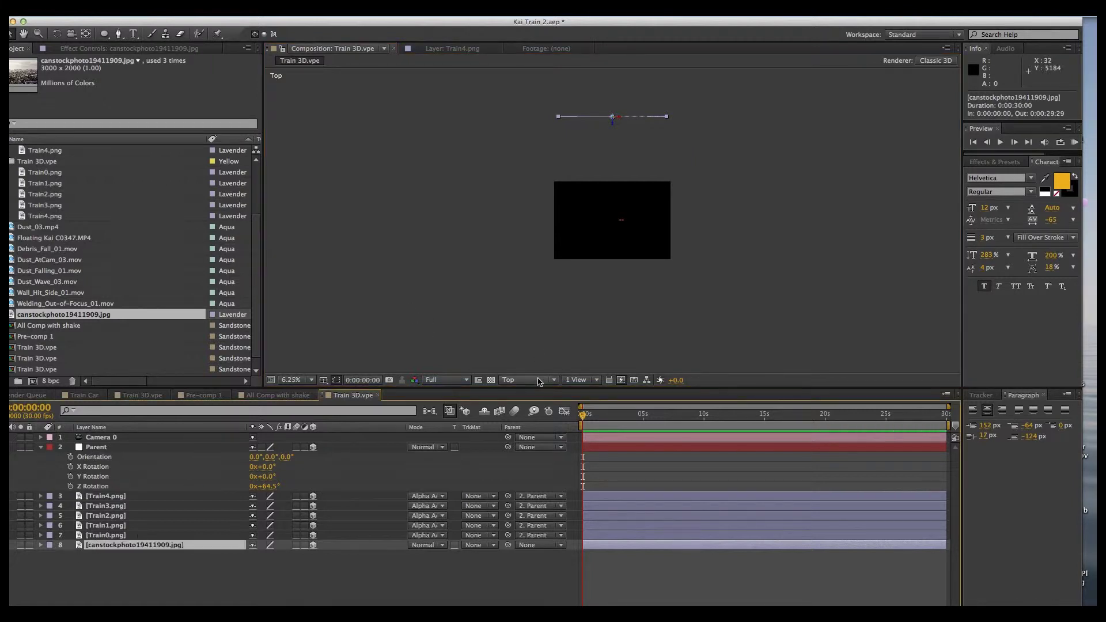
# Return to the Active Camera view and scale the canstockphoto19411909.jpg layer to 3106% so the city fills the train windows
pyautogui.click(517, 380)
pyautogui.click(517, 390)
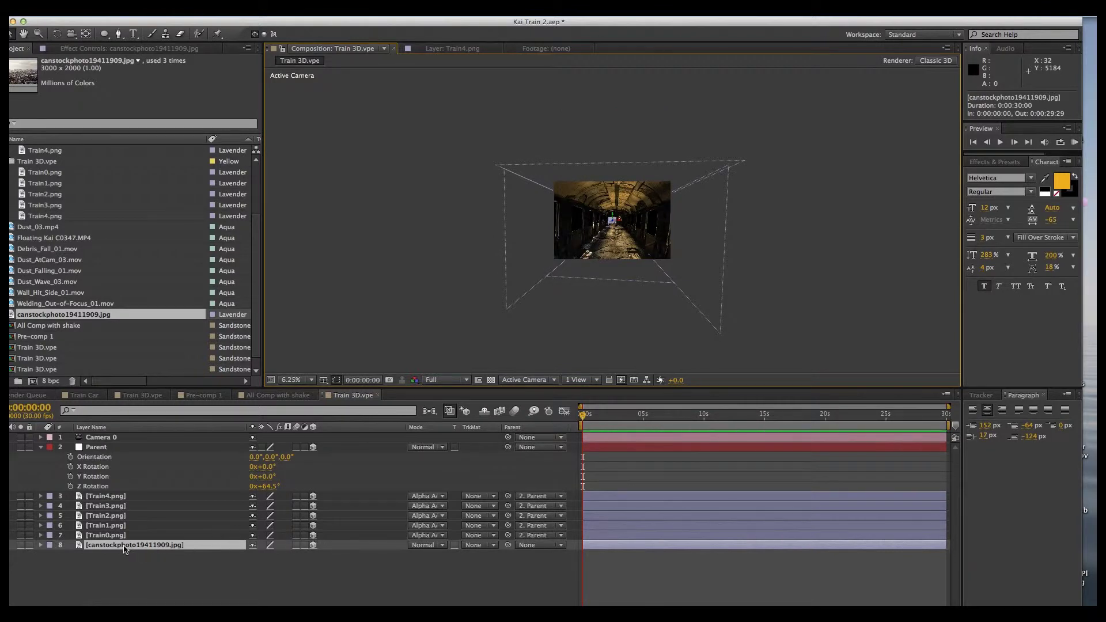
pyautogui.press('s')
pyautogui.moveTo(269, 556); pyautogui.dragTo(277, 555)
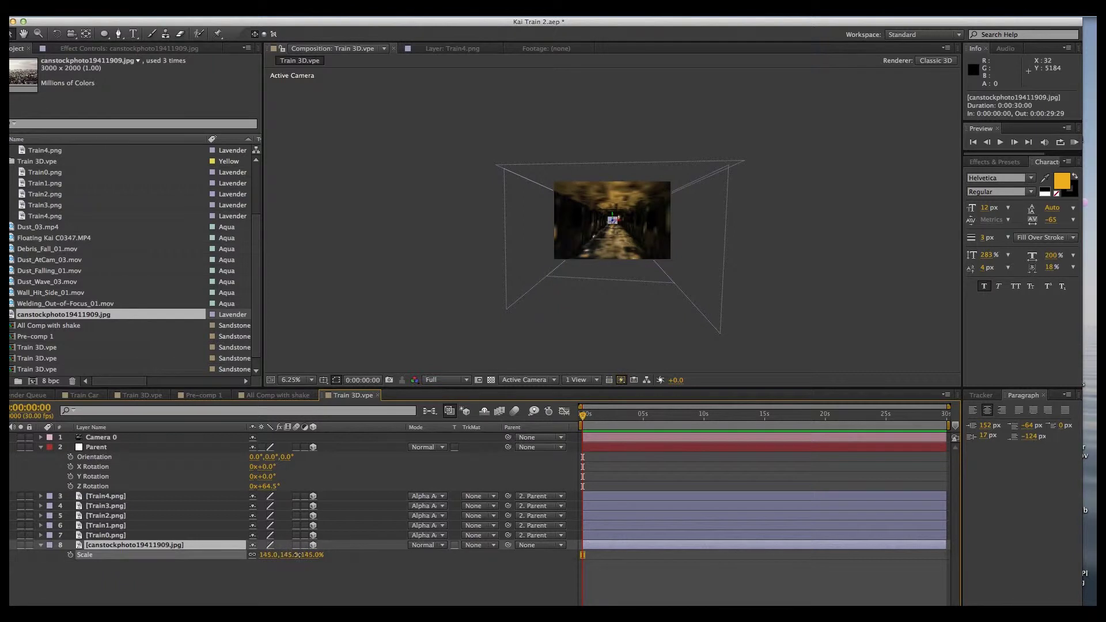
pyautogui.moveTo(368, 555); pyautogui.dragTo(1105, 543)
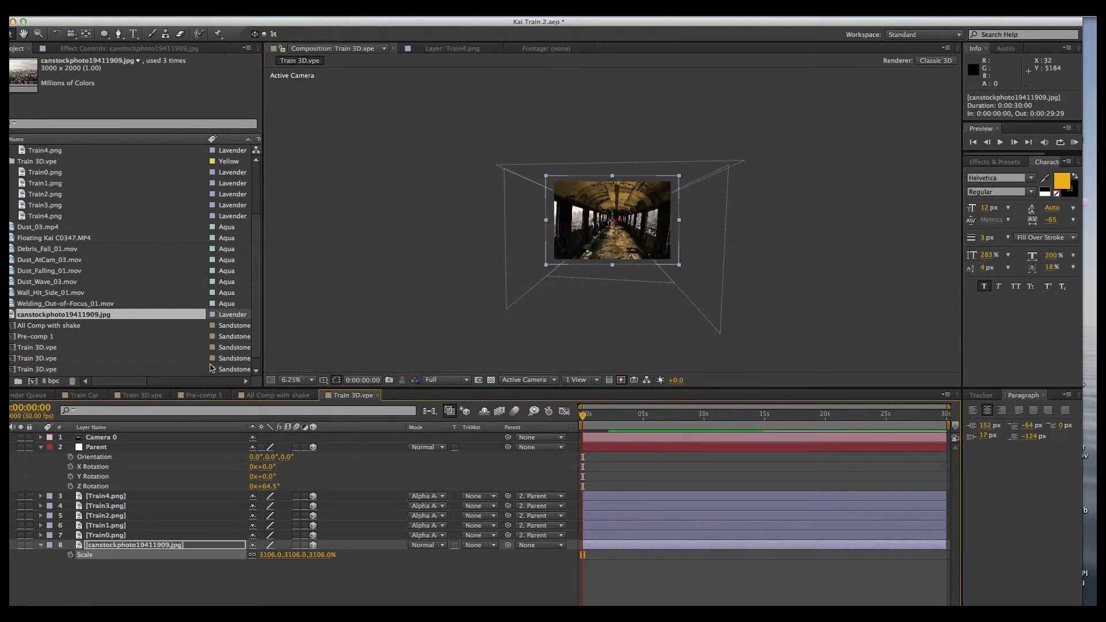
pyautogui.click(292, 380)
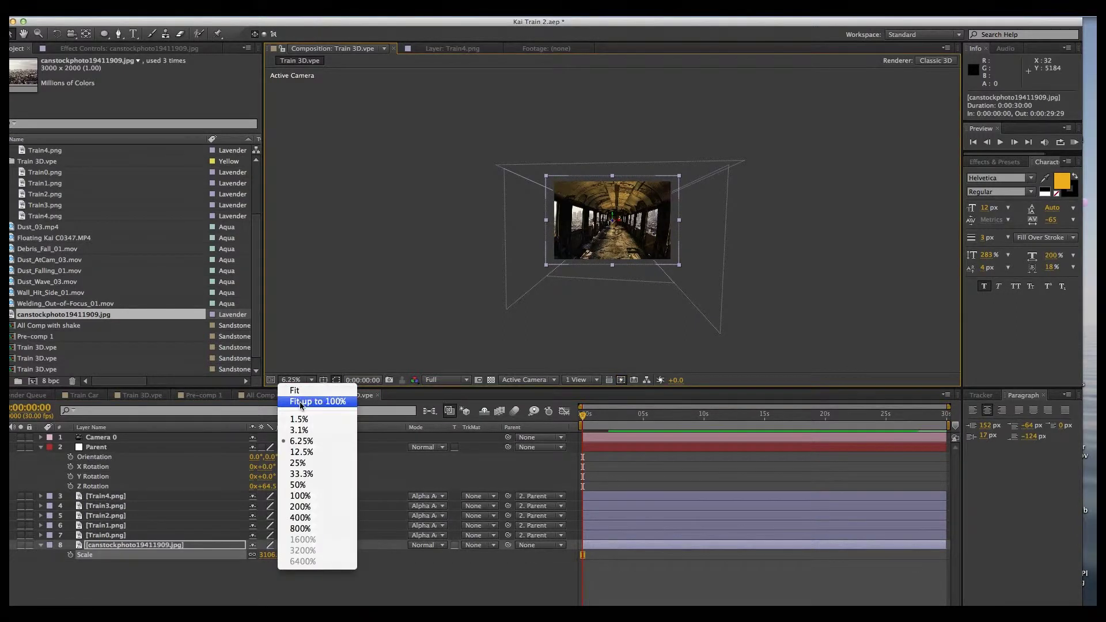
pyautogui.click(300, 401)
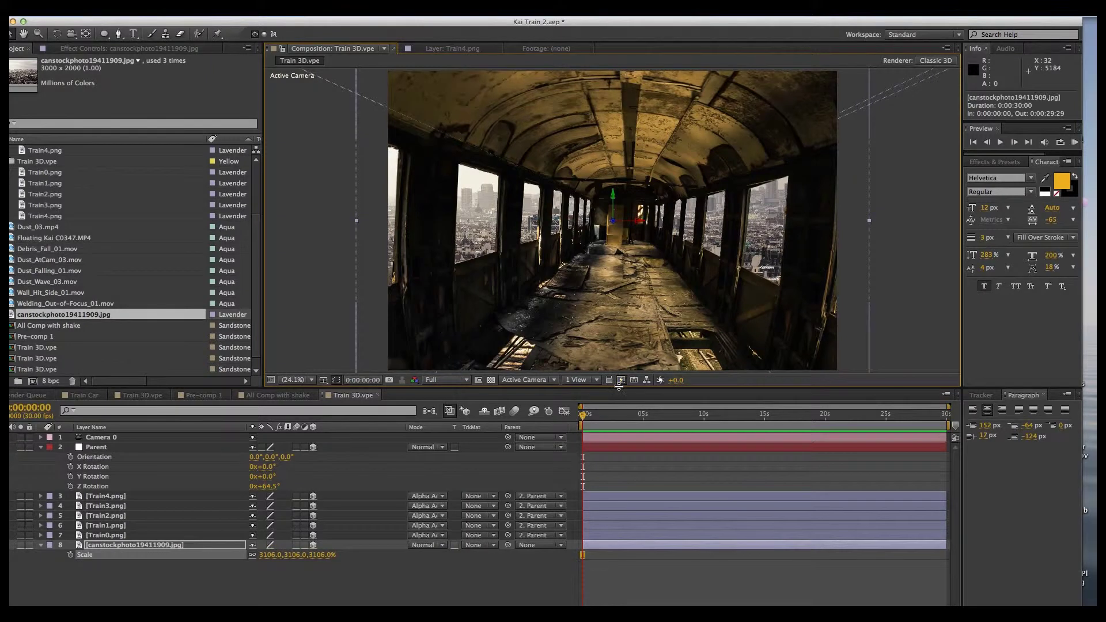
pyautogui.moveTo(618, 387); pyautogui.dragTo(616, 426)
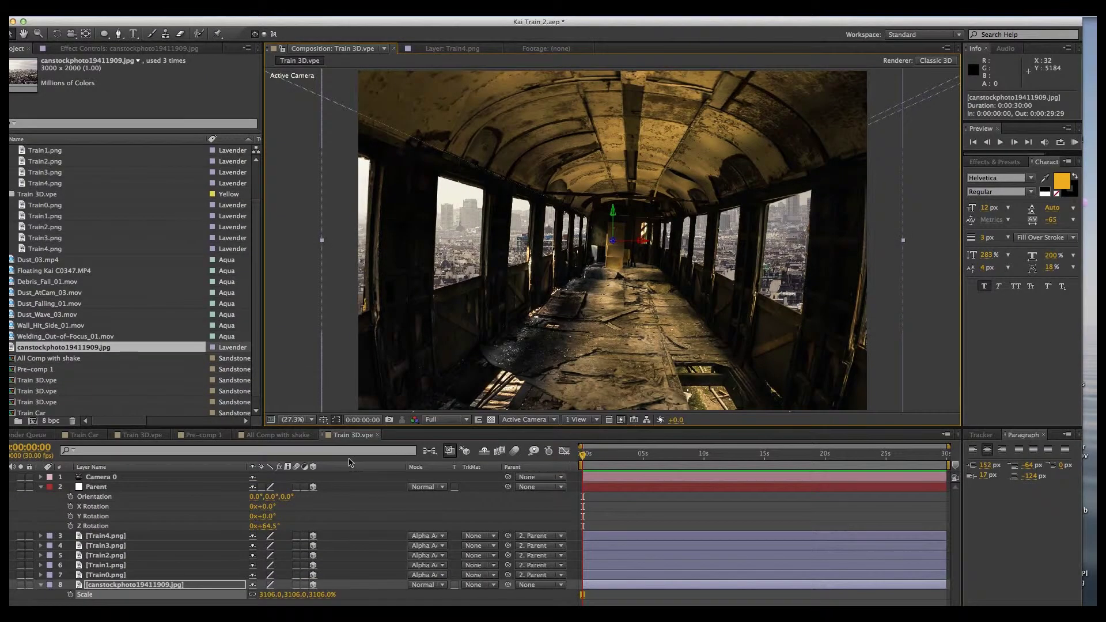
# Add a starting position keyframe to Camera 0 and trim the composition to a work area of about five seconds
pyautogui.click(103, 478)
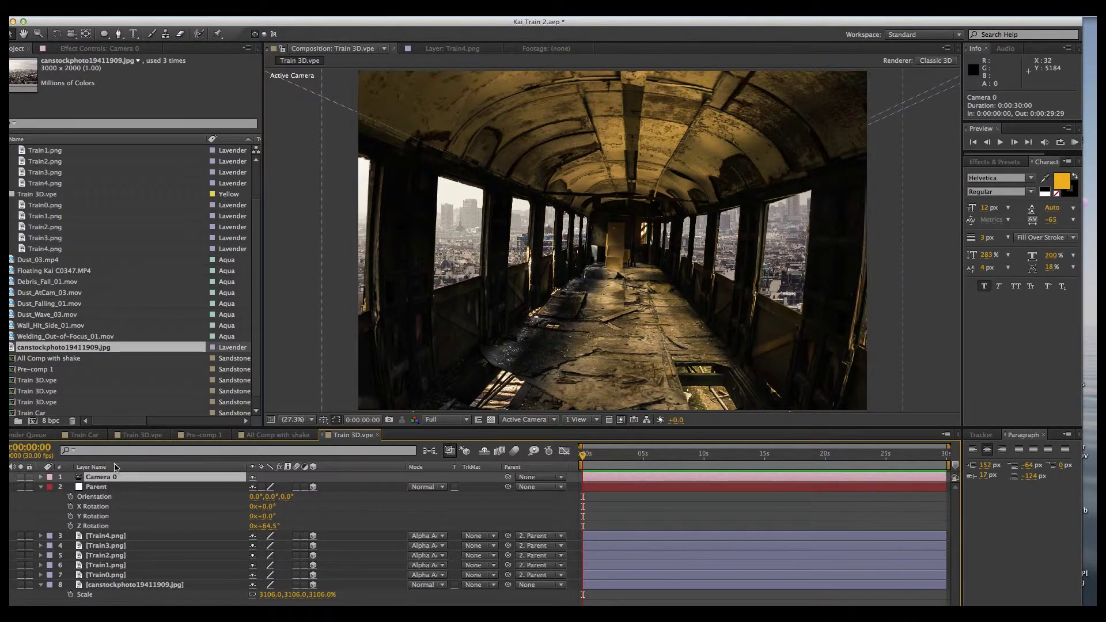
pyautogui.hotkey('alt', 'shift', 'p')
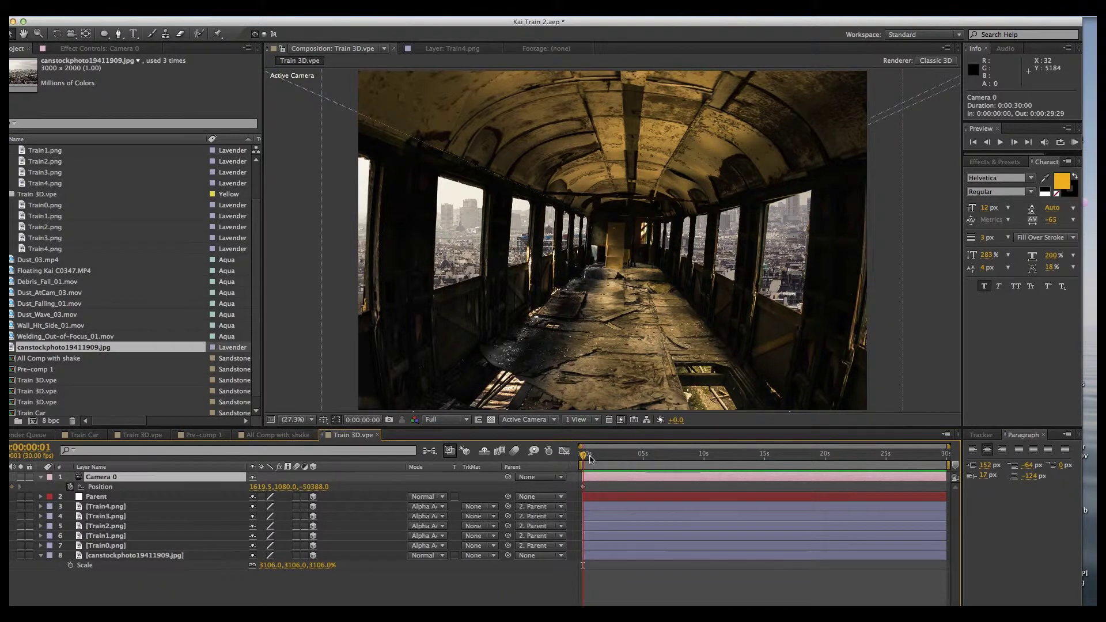
pyautogui.moveTo(609, 458); pyautogui.dragTo(628, 460)
pyautogui.moveTo(947, 464); pyautogui.dragTo(647, 464)
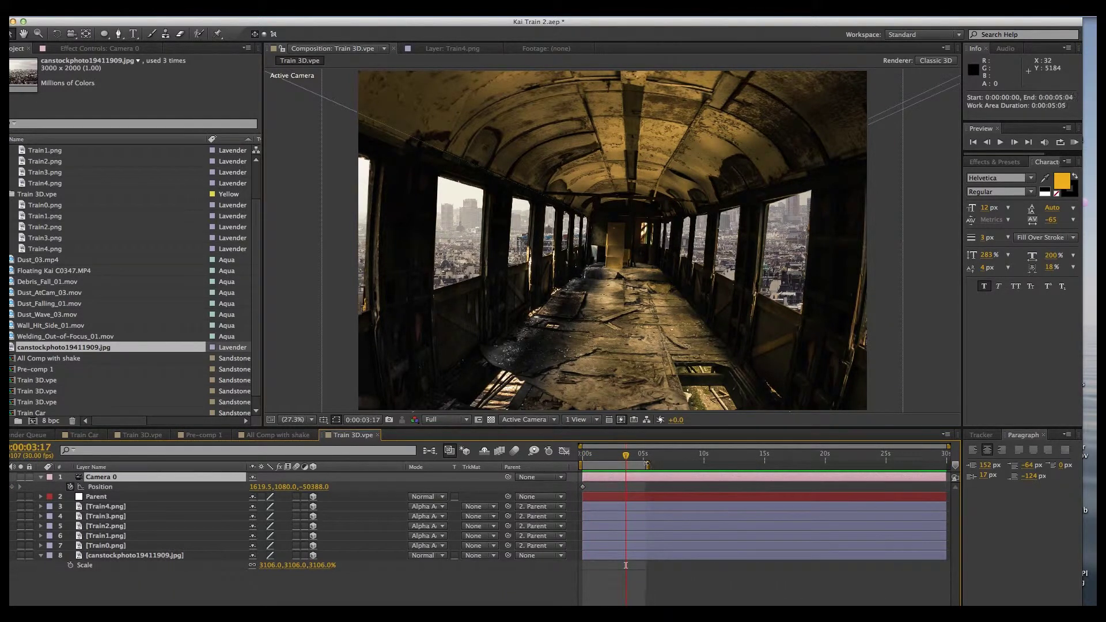
pyautogui.rightClick(609, 465)
pyautogui.press('=')
pyautogui.press('=')
pyautogui.press('=')
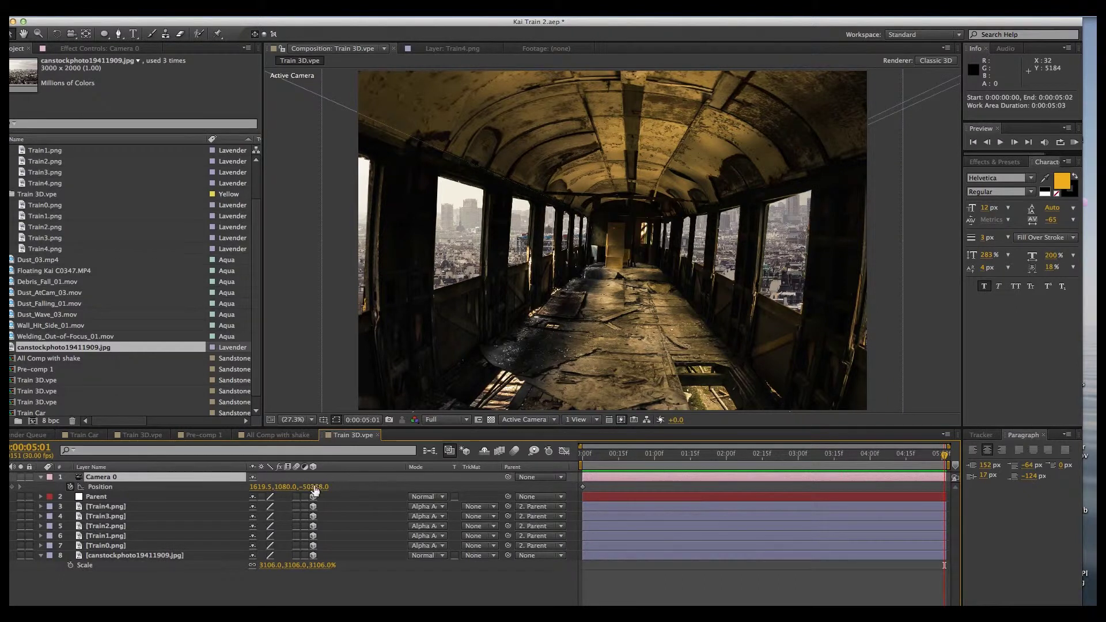
# At 0:00:05:01, set Camera 0's Z position to -47212 and scrub through the forward camera move
pyautogui.moveTo(316, 490); pyautogui.dragTo(757, 486)
pyautogui.moveTo(335, 485); pyautogui.dragTo(1040, 485)
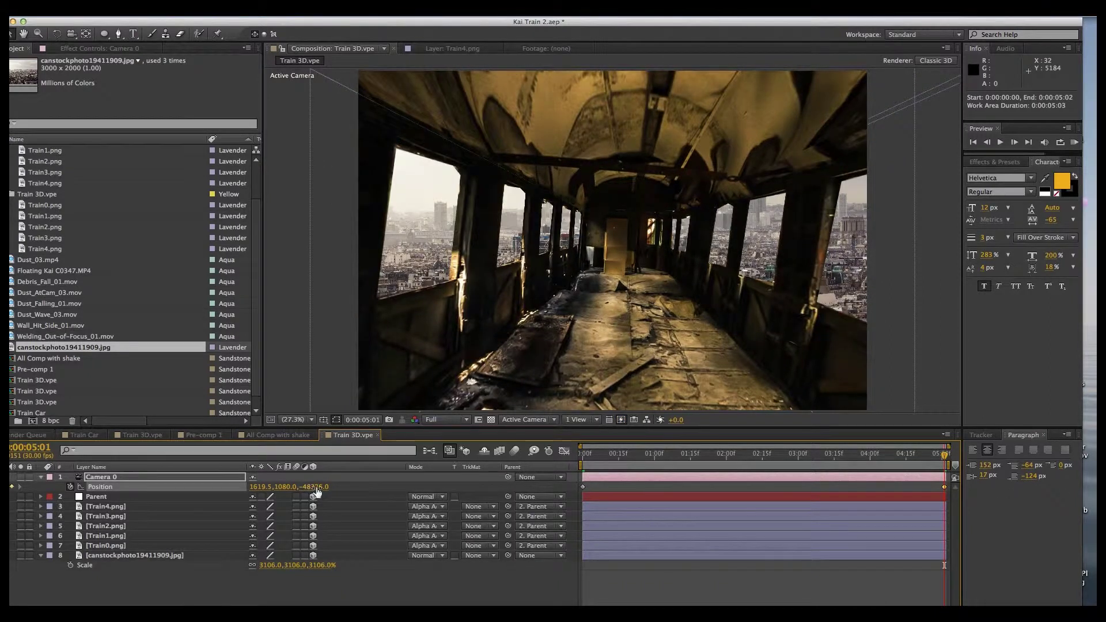
pyautogui.moveTo(318, 491); pyautogui.dragTo(643, 502)
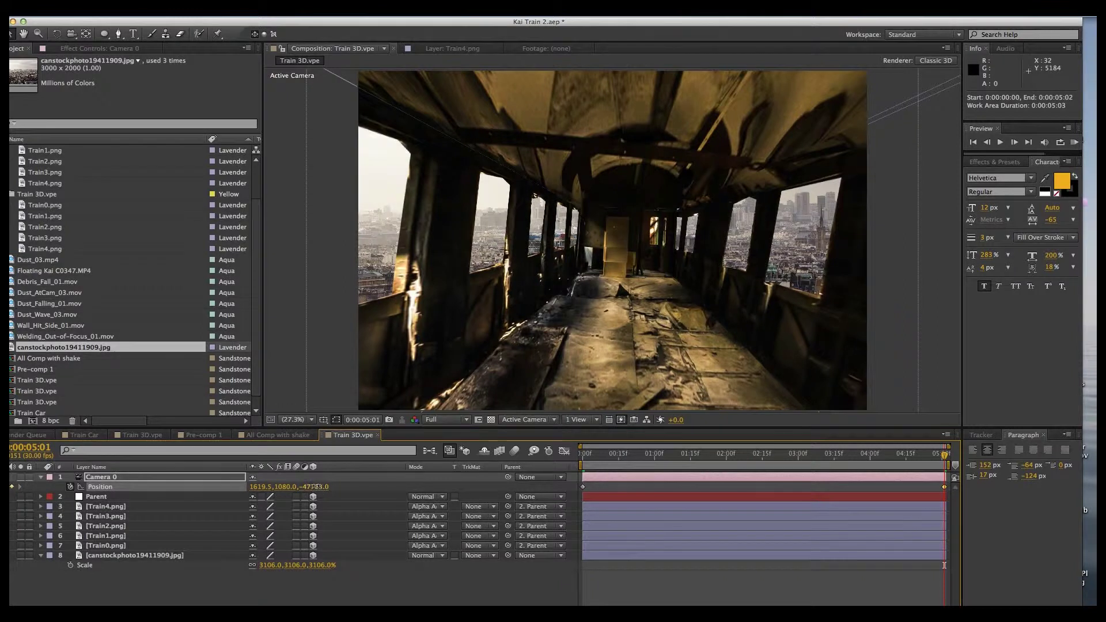
pyautogui.moveTo(316, 486); pyautogui.dragTo(582, 494)
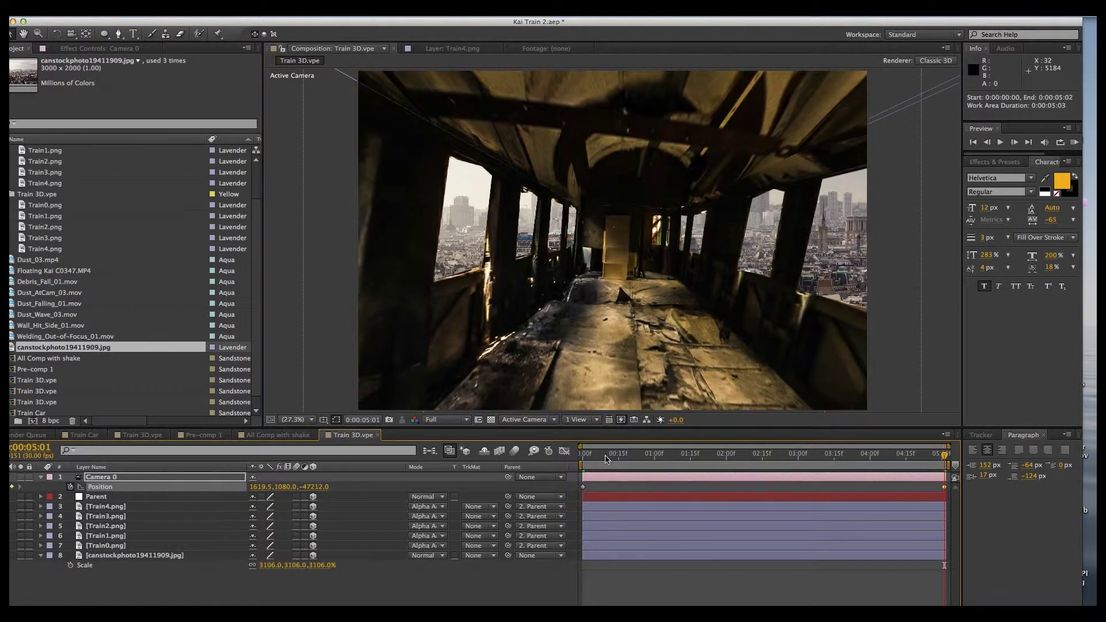
pyautogui.moveTo(606, 460); pyautogui.dragTo(581, 466)
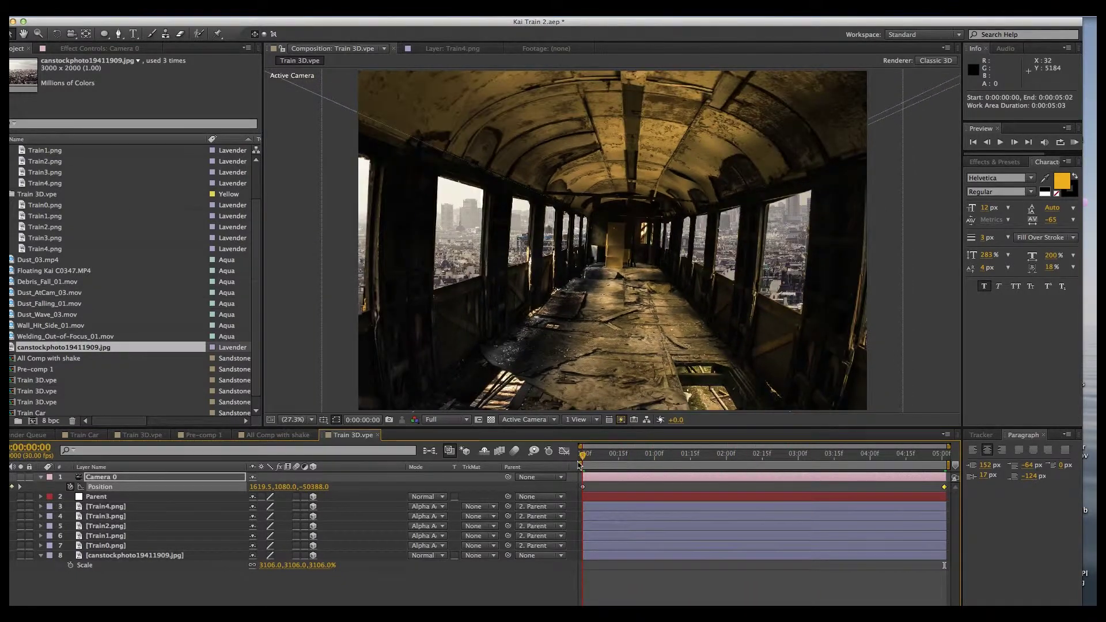
# Set Camera 0's X rotation to -1° and Y rotation to 3°, and animate its Z rotation from 1° to 17° at 0:00:05:01
pyautogui.press('r')
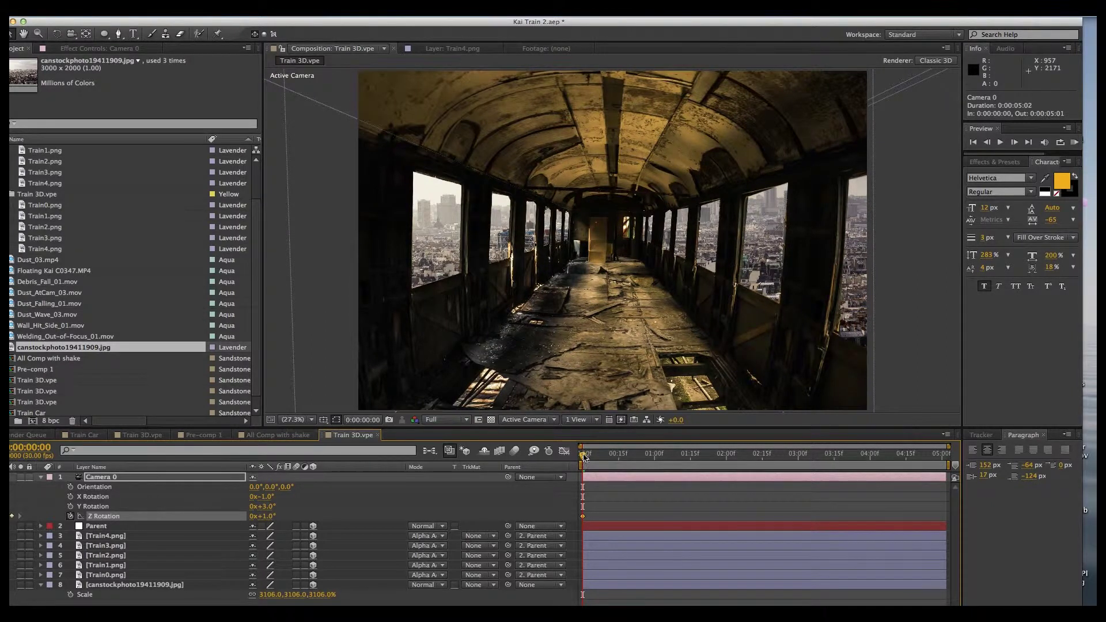
pyautogui.moveTo(652, 459); pyautogui.dragTo(954, 468)
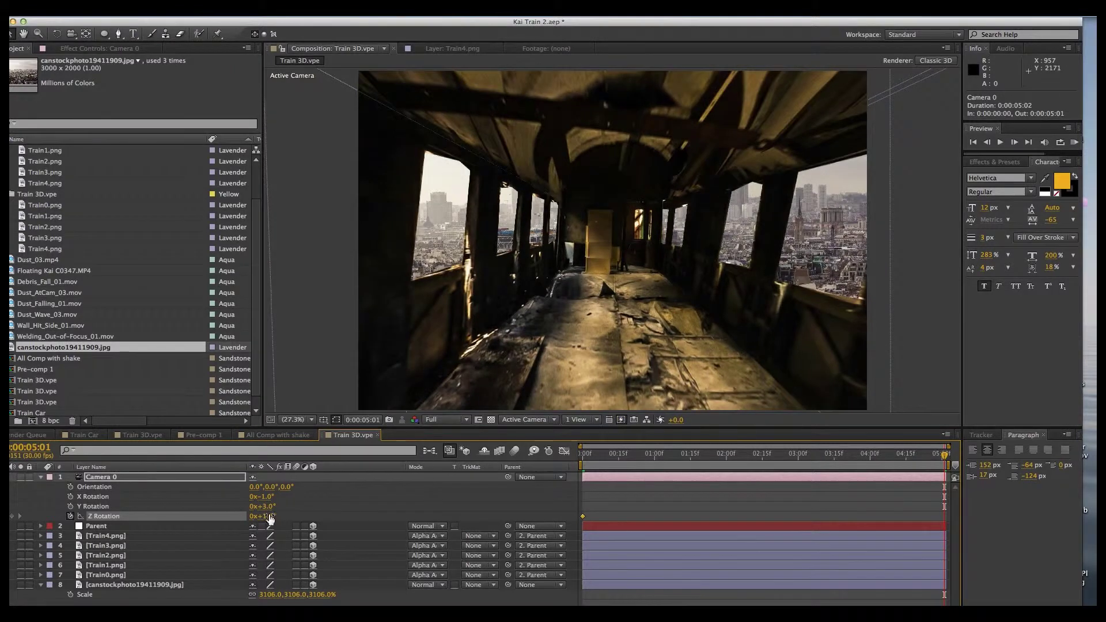
pyautogui.moveTo(265, 515); pyautogui.dragTo(279, 515)
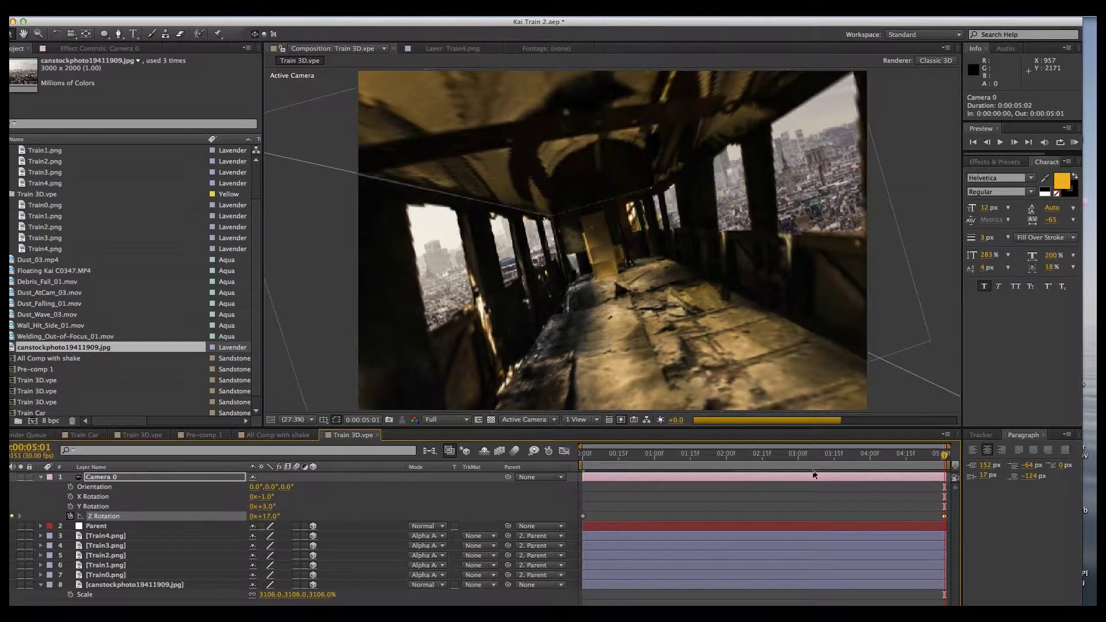
pyautogui.moveTo(940, 455); pyautogui.dragTo(555, 464)
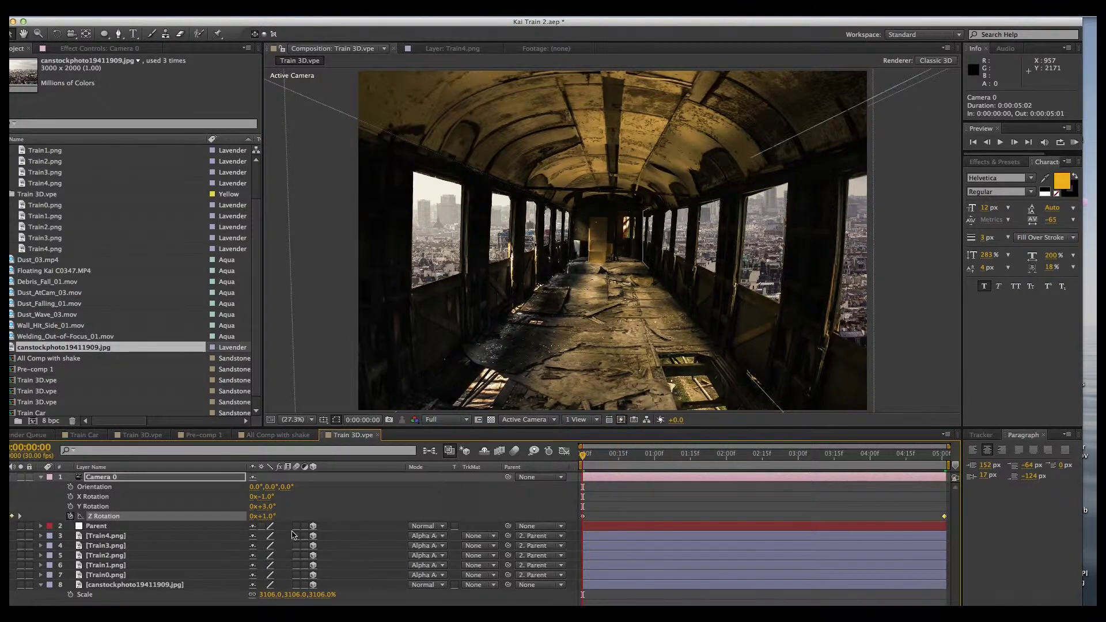
# Animate the canstockphoto19411909.jpg layer's Y rotation from 2° at the start to 27° at 0:00:05:01
pyautogui.click(112, 586)
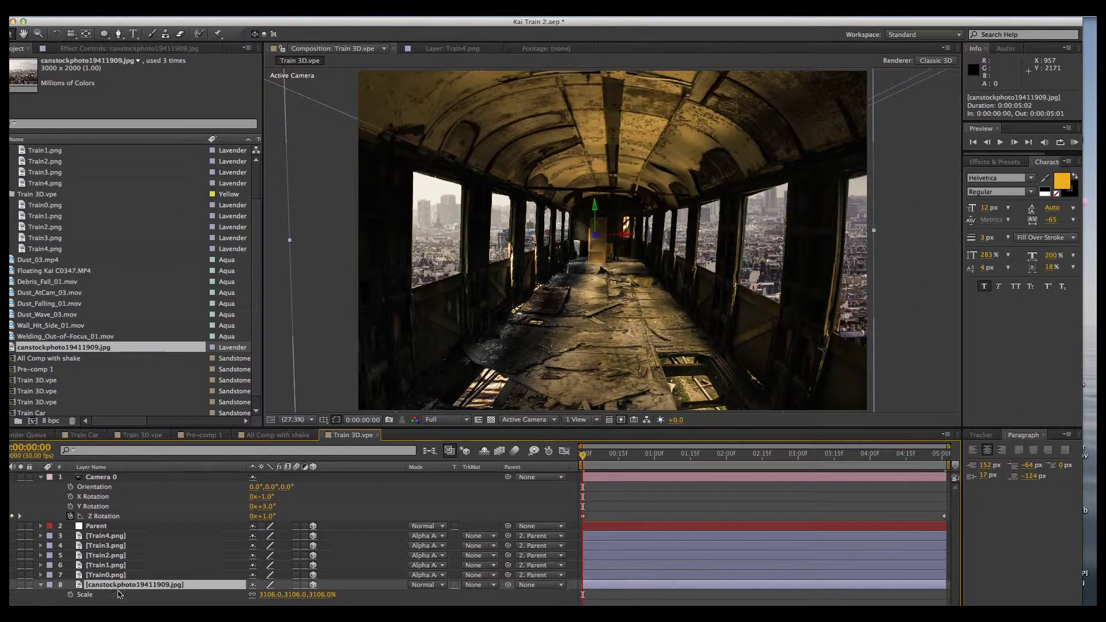
pyautogui.press('r')
pyautogui.moveTo(259, 594); pyautogui.dragTo(267, 594)
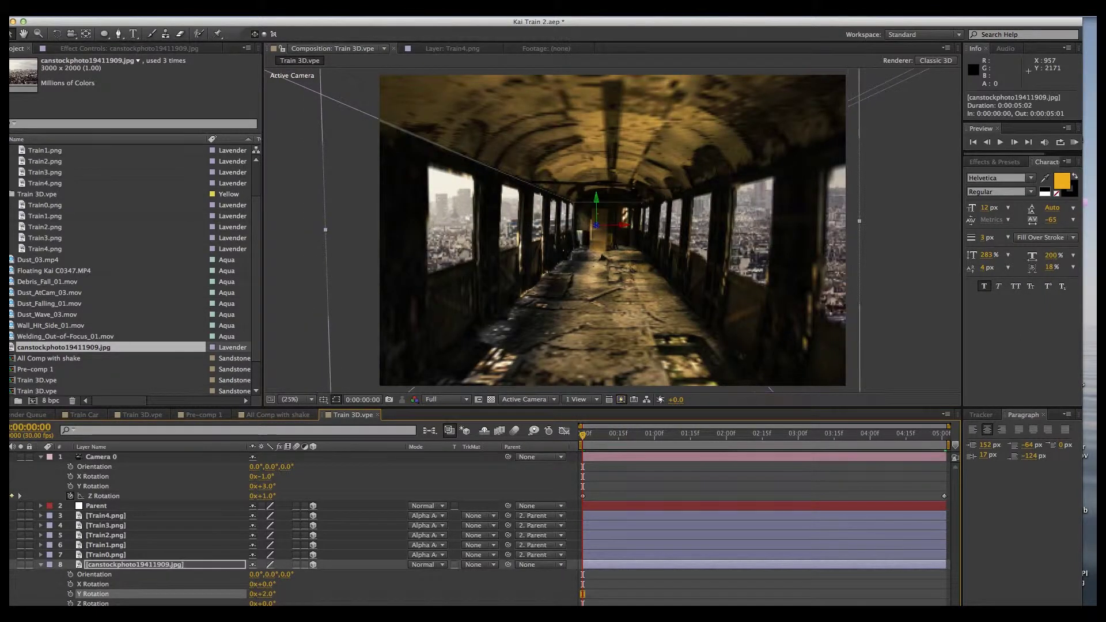
pyautogui.click(71, 594)
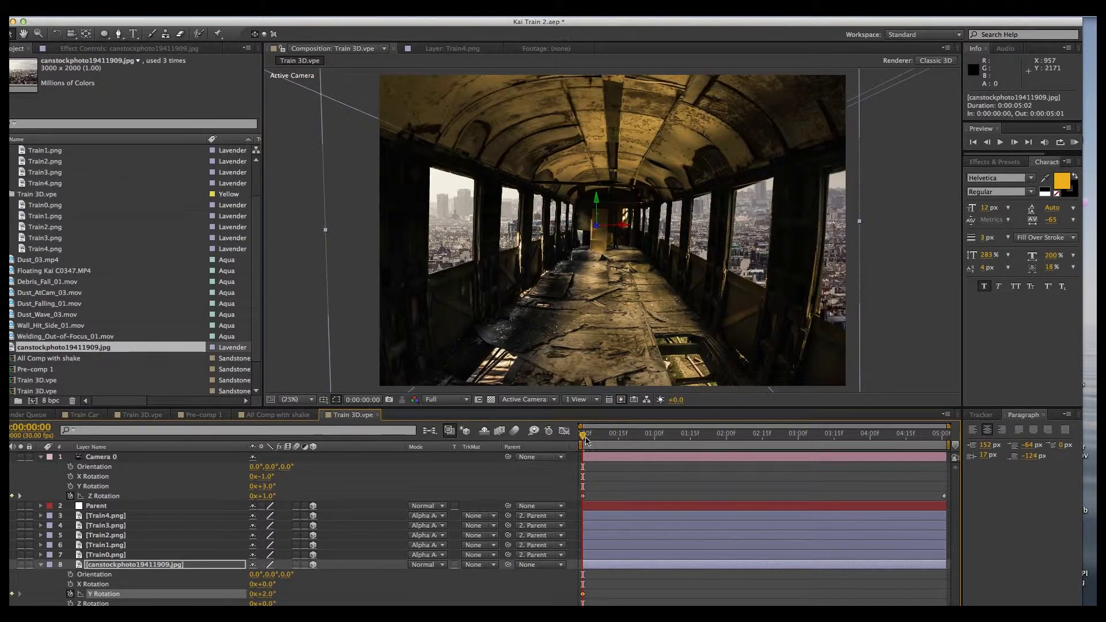
pyautogui.moveTo(584, 437); pyautogui.dragTo(944, 448)
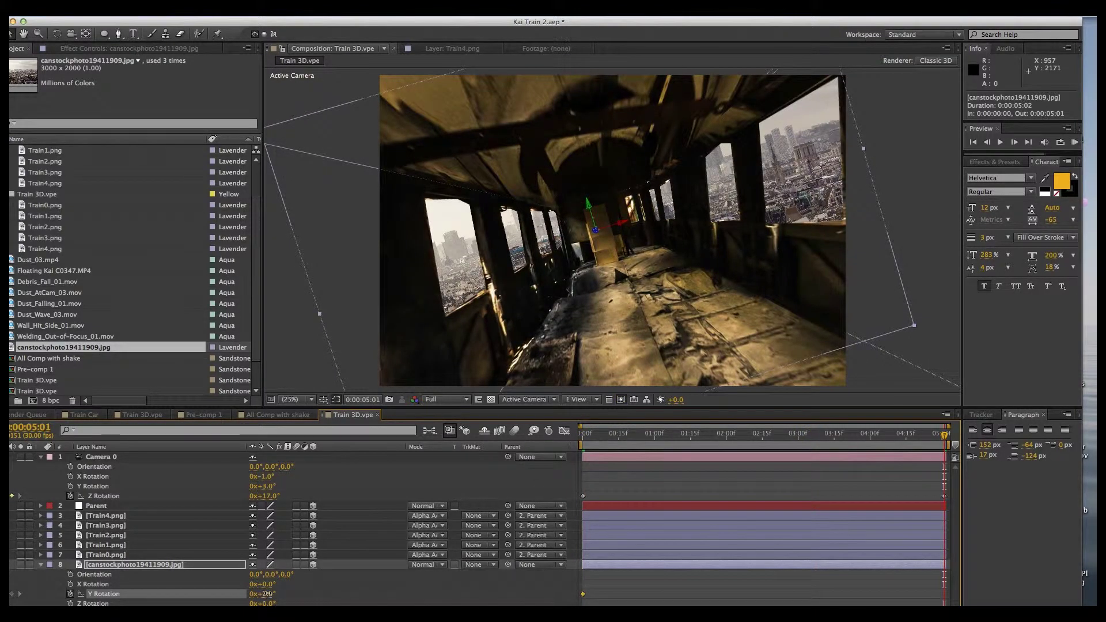
pyautogui.moveTo(269, 594); pyautogui.dragTo(281, 592)
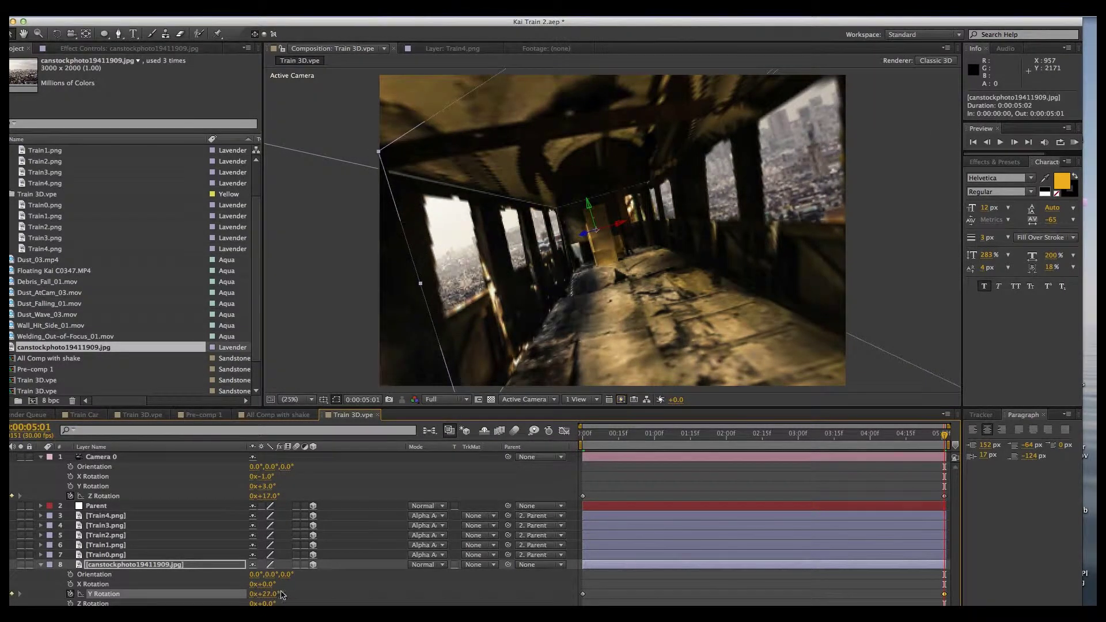
pyautogui.click(582, 436)
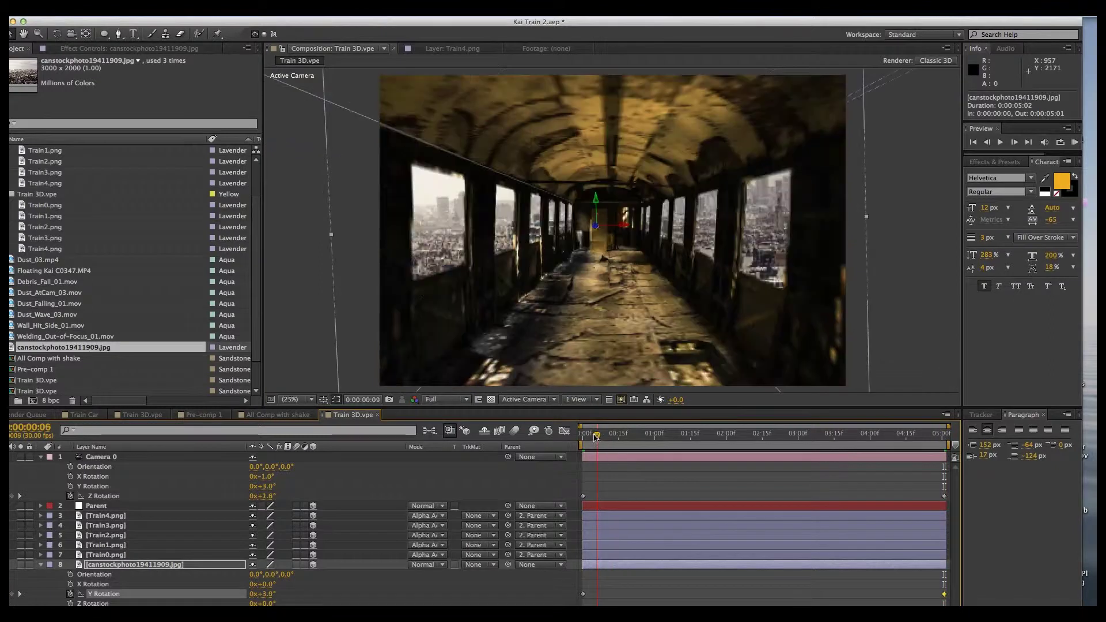
pyautogui.moveTo(593, 439); pyautogui.dragTo(646, 445)
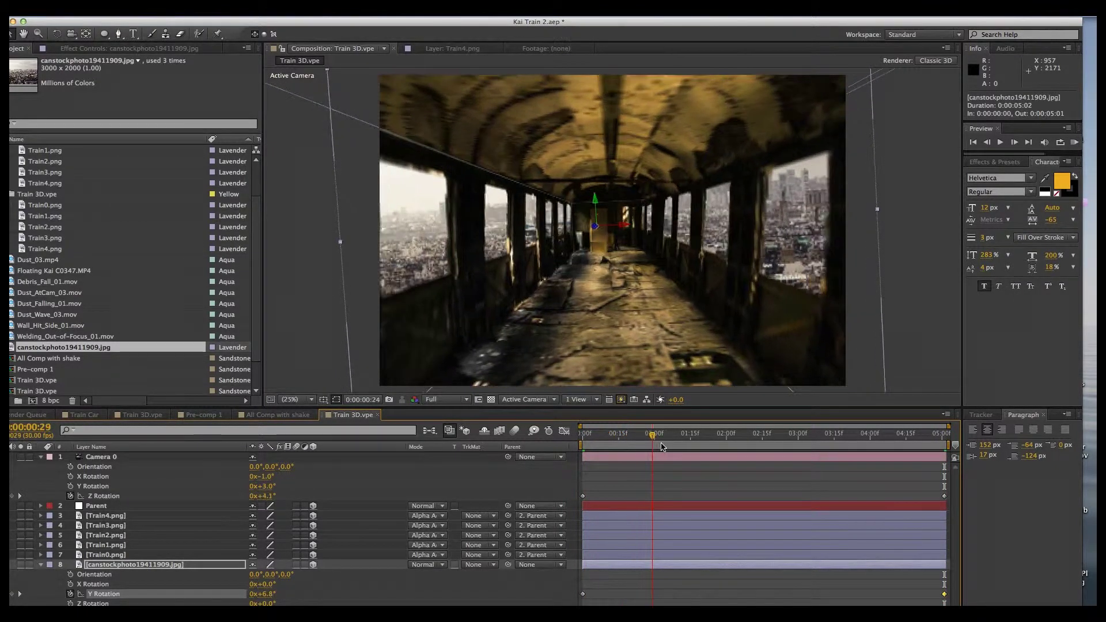
# Keyframe the city layer's position at the start, and set its Y position to 5109 at 0:00:05:01
pyautogui.press('Home')
pyautogui.press('p')
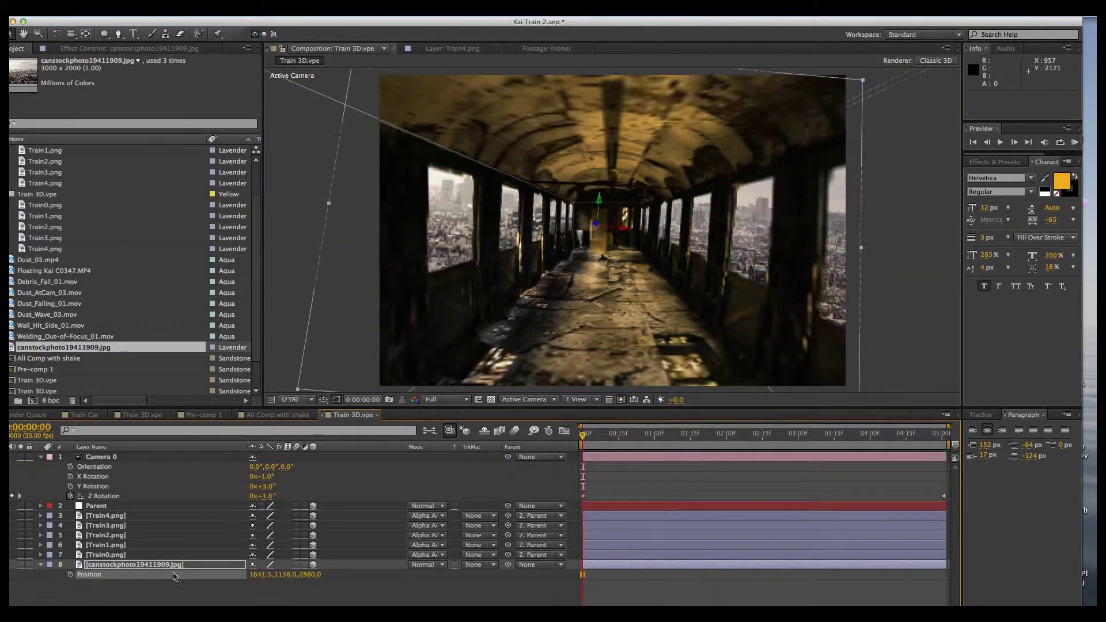
pyautogui.click(70, 574)
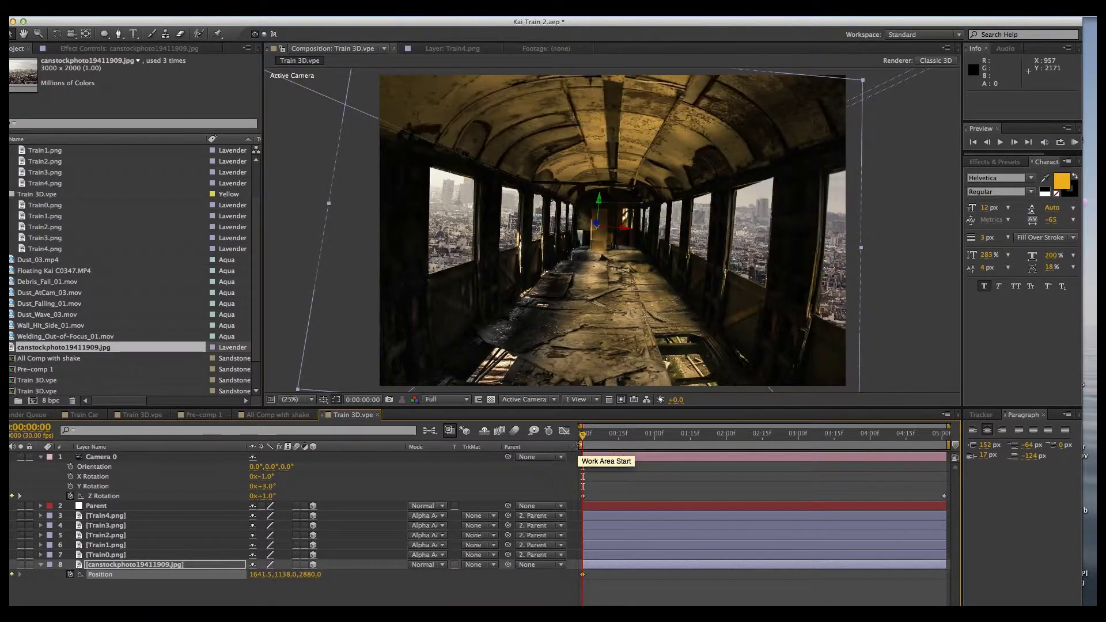
pyautogui.click(585, 436)
pyautogui.press('End')
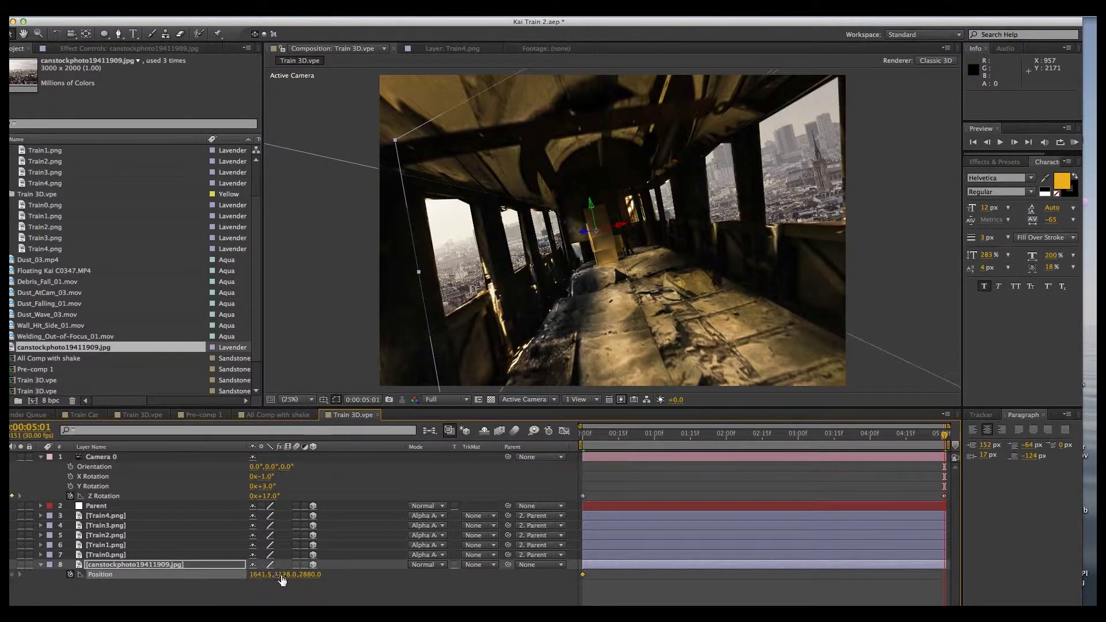
pyautogui.moveTo(284, 574); pyautogui.dragTo(678, 560)
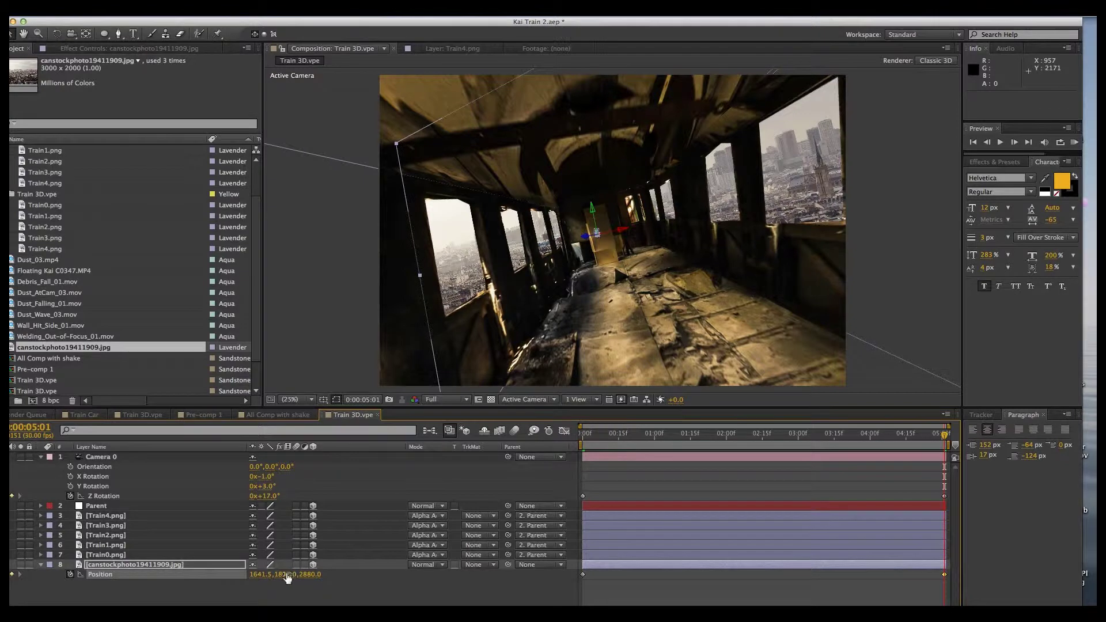
pyautogui.moveTo(287, 576); pyautogui.dragTo(843, 557)
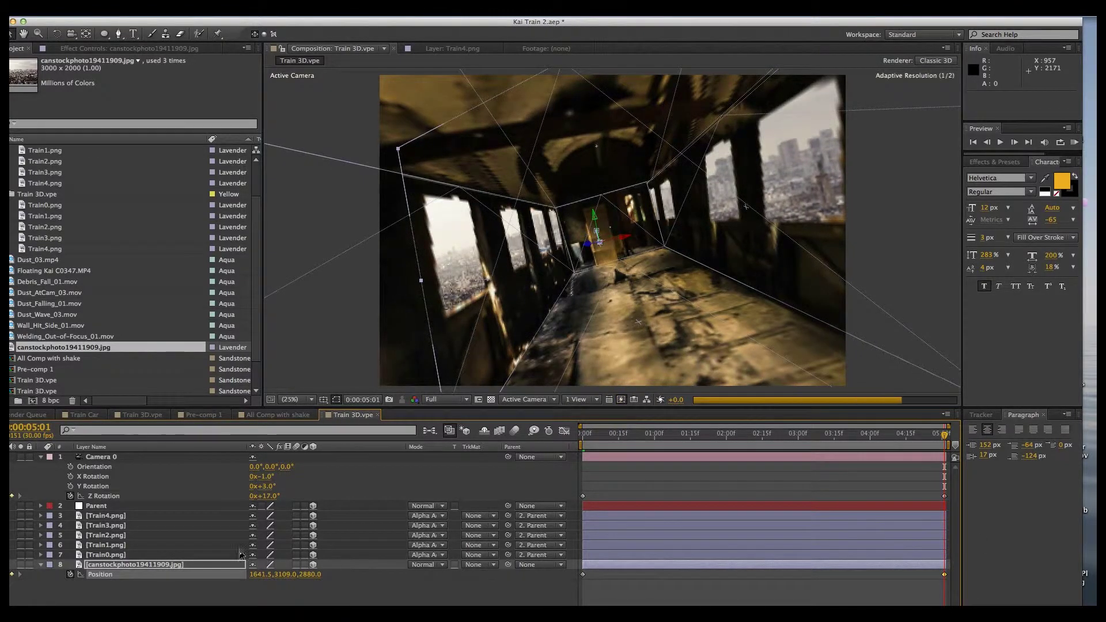
pyautogui.moveTo(282, 574); pyautogui.dragTo(289, 578)
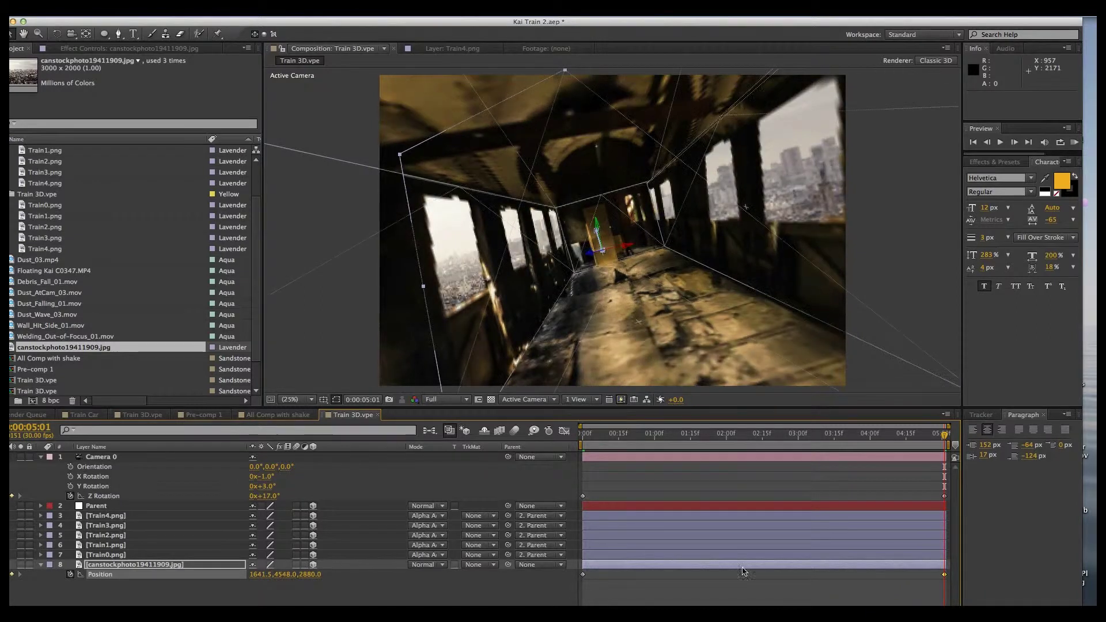
pyautogui.moveTo(304, 573); pyautogui.dragTo(314, 574)
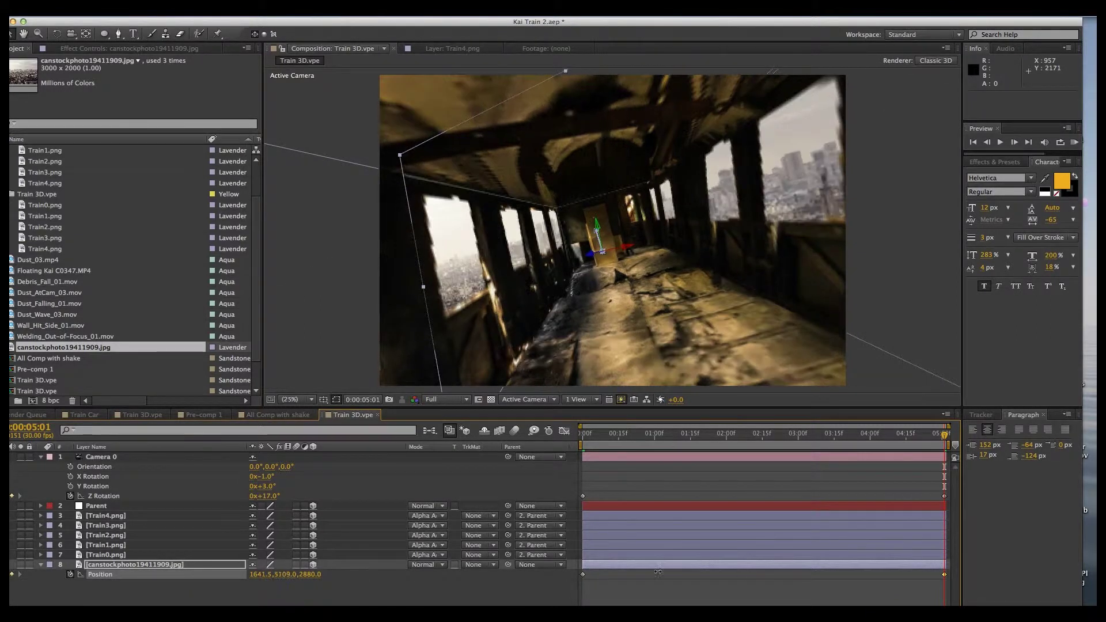
pyautogui.moveTo(617, 440); pyautogui.dragTo(580, 446)
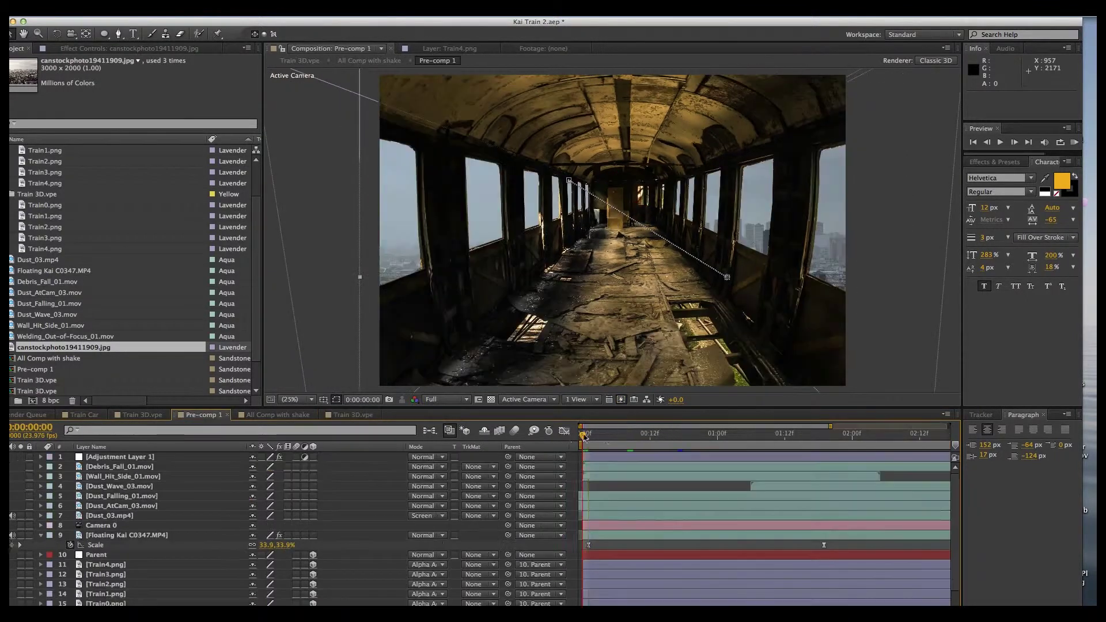
# Open Pre-comp 1 and scrub through its timeline to examine the shot with the added dust and debris layers
pyautogui.moveTo(583, 439); pyautogui.dragTo(558, 440)
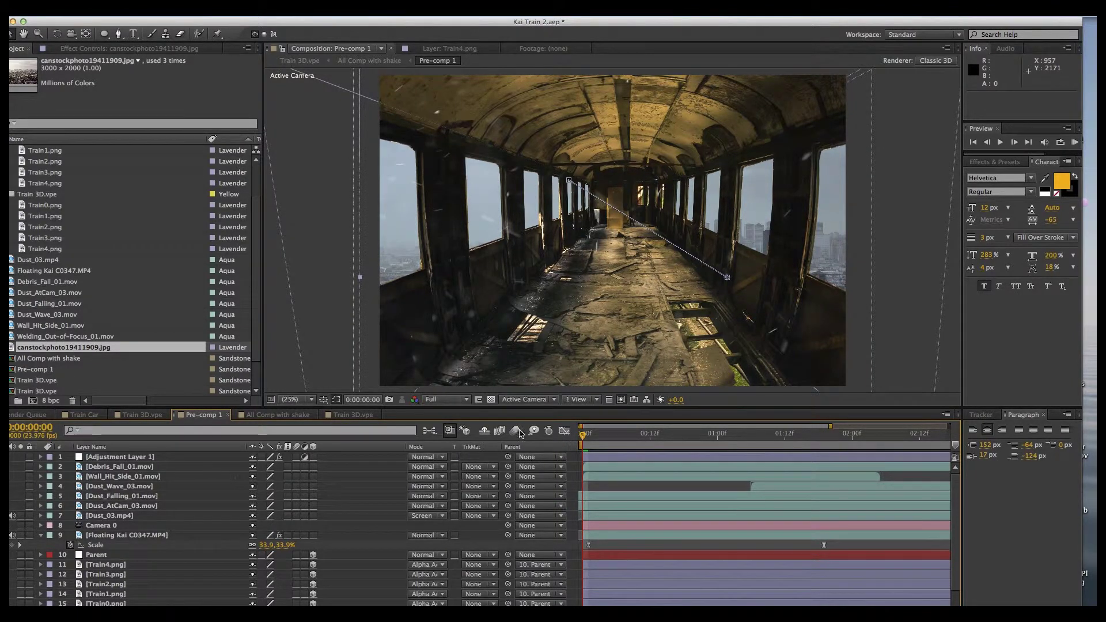
pyautogui.moveTo(584, 438)
pyautogui.mouseDown()
pyautogui.moveTo(817, 454)
pyautogui.moveTo(765, 441)
pyautogui.moveTo(583, 442)
pyautogui.mouseUp()
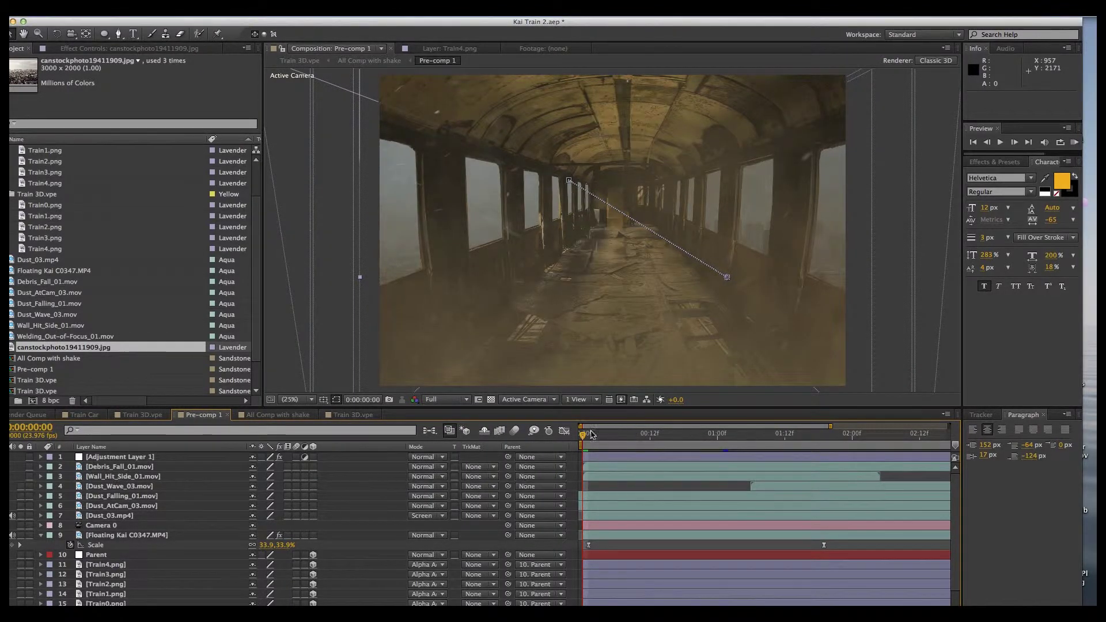
pyautogui.moveTo(586, 439); pyautogui.dragTo(926, 465)
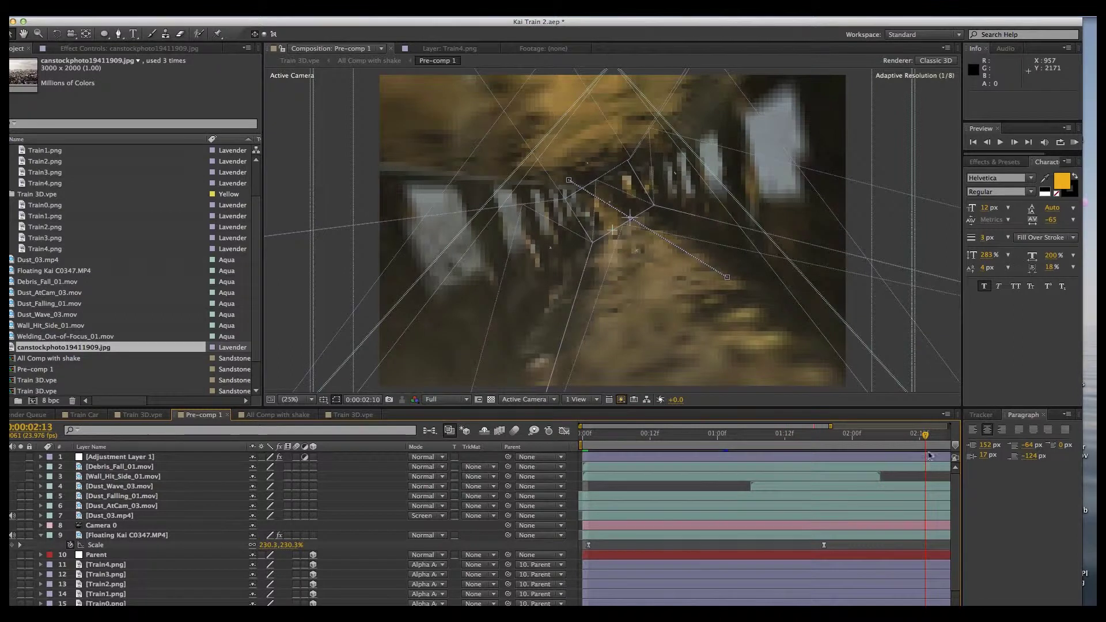
# Scrub Pre-comp 1 between its start and 0:00:02:13 to examine the dust, debris and floating Kai footage against the tilting train car
pyautogui.moveTo(922, 438); pyautogui.dragTo(575, 445)
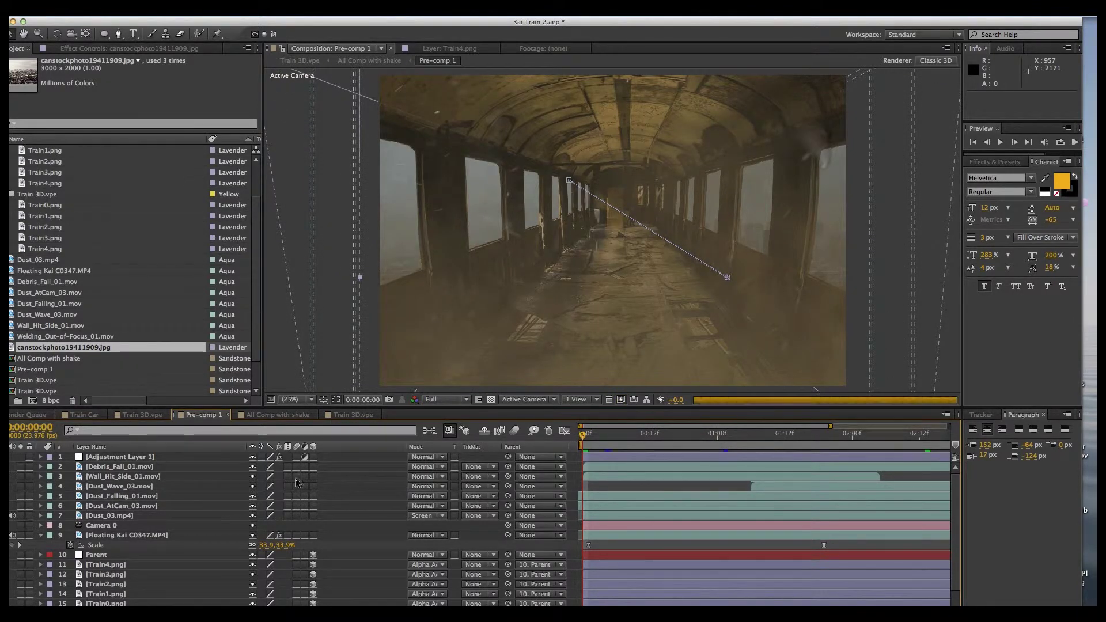
pyautogui.moveTo(594, 439); pyautogui.dragTo(777, 453)
pyautogui.click(778, 439)
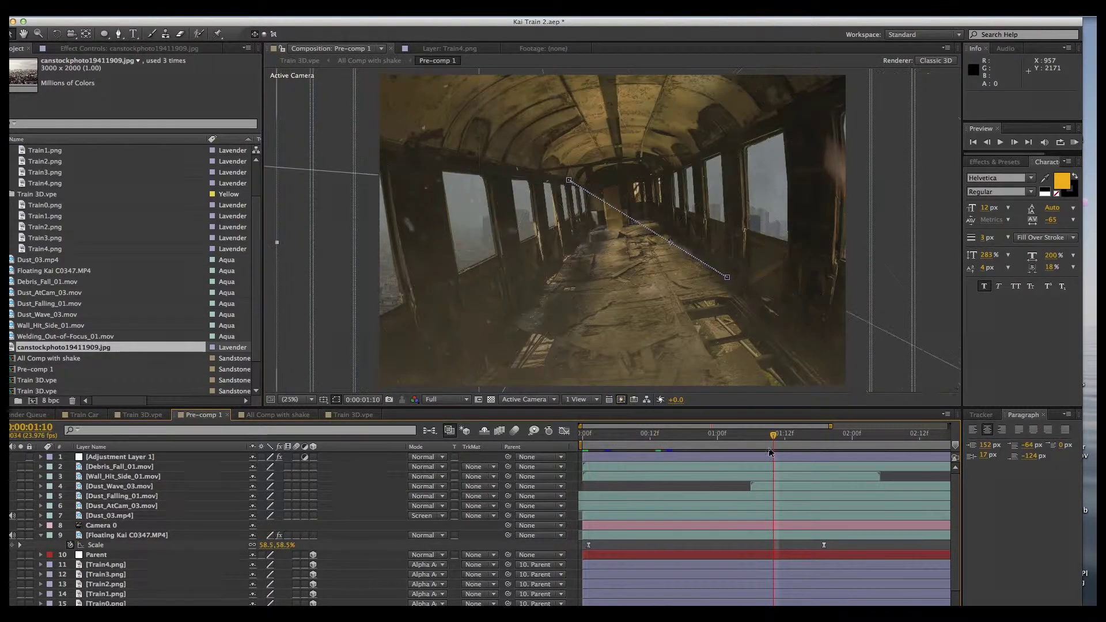
pyautogui.moveTo(780, 441); pyautogui.dragTo(841, 442)
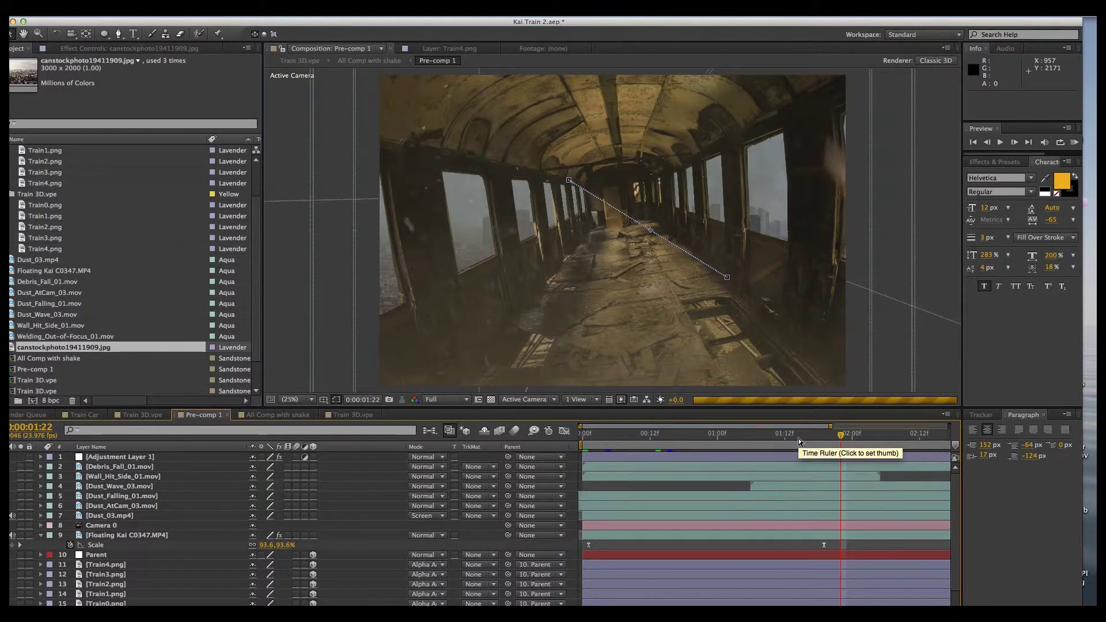
pyautogui.click(848, 442)
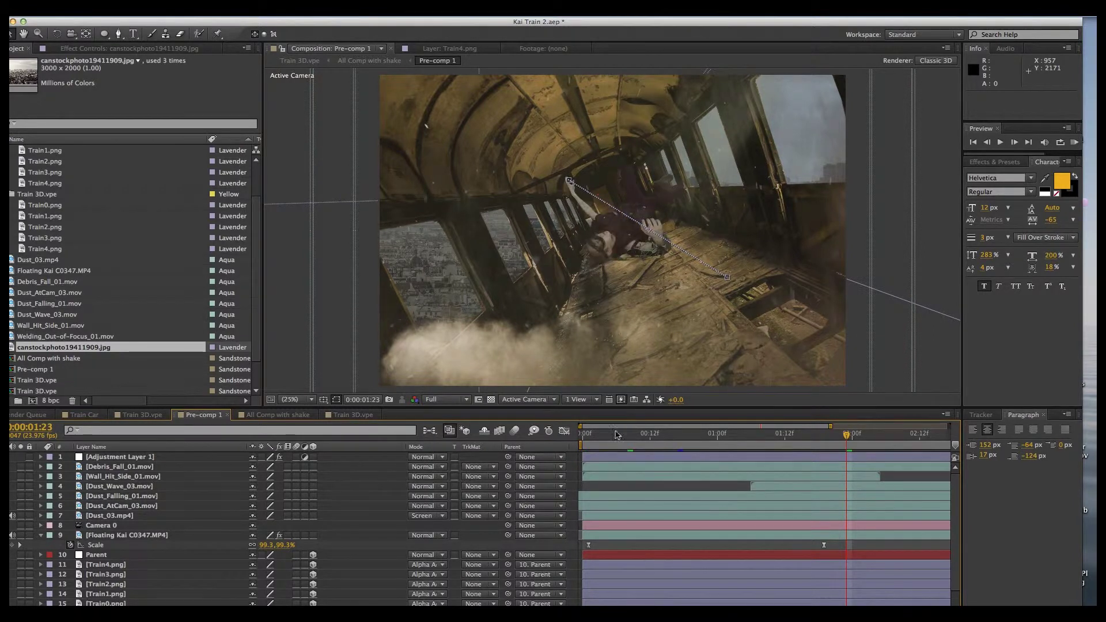
pyautogui.moveTo(595, 439); pyautogui.dragTo(925, 441)
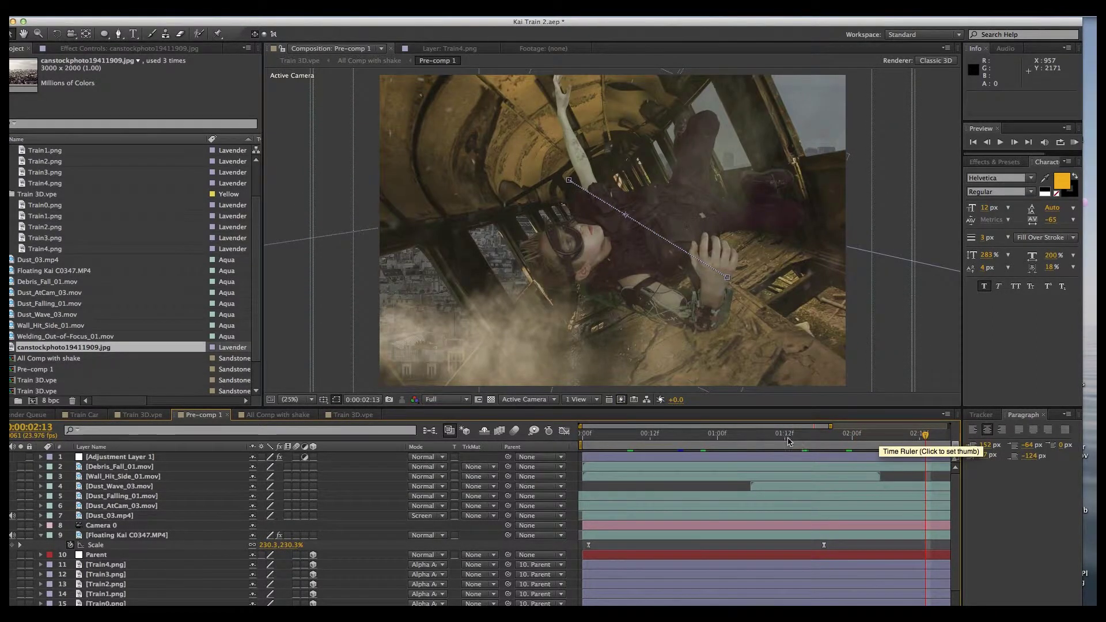
pyautogui.moveTo(785, 438); pyautogui.dragTo(738, 435)
pyautogui.click(824, 437)
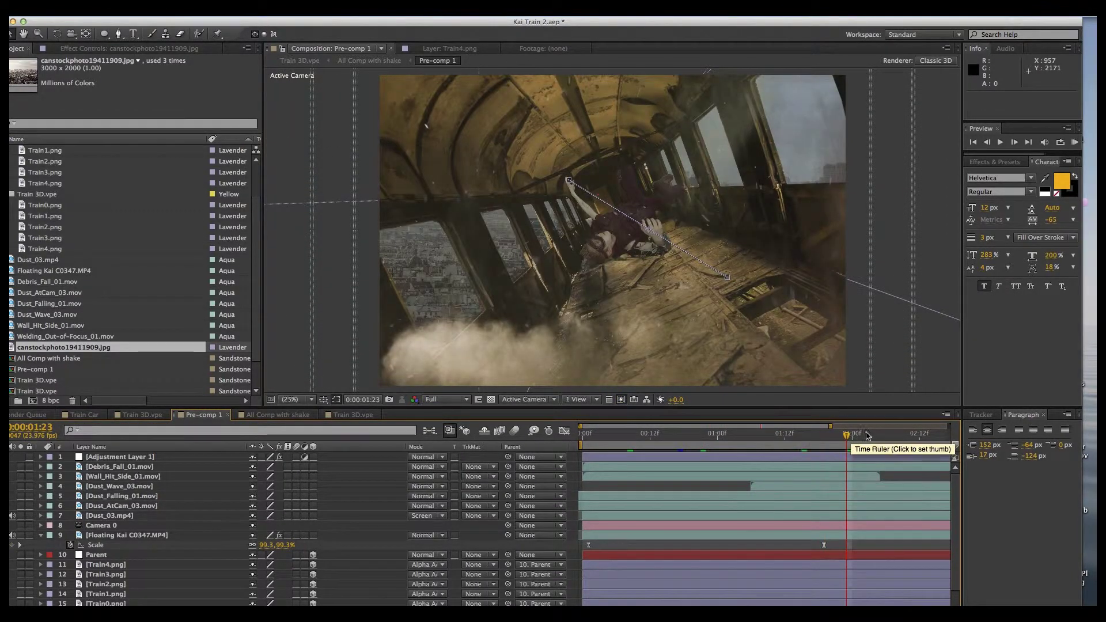
pyautogui.click(886, 436)
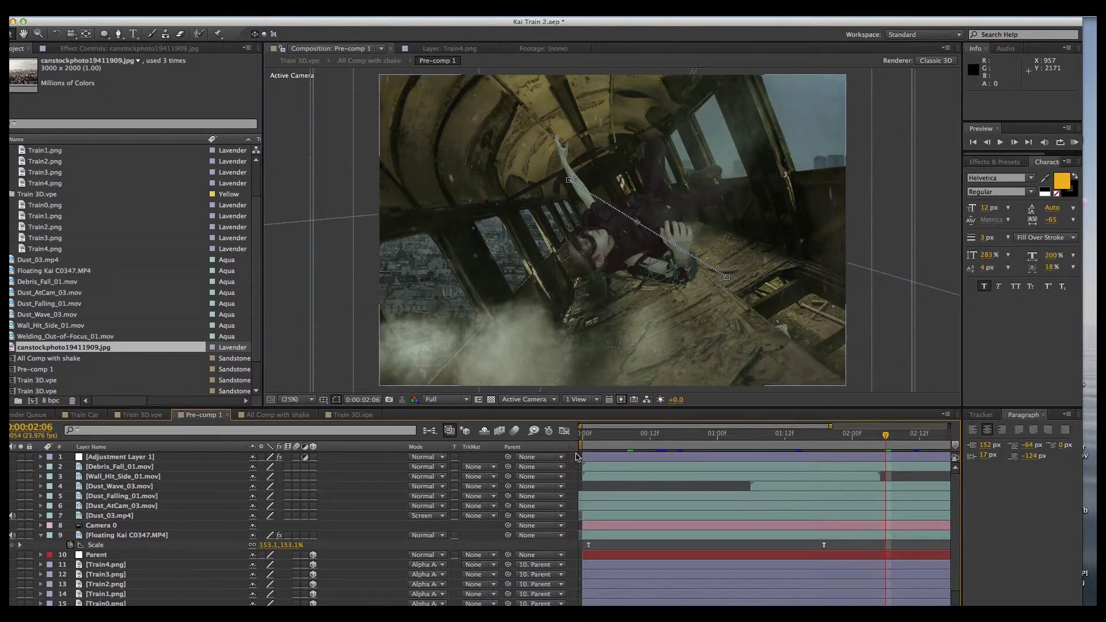
# Display Adjustment Layer 1's Tint and Brightness & Contrast settings and scrub to 0:00:02:03 to examine the color grade across the shot
pyautogui.press('KP_0')
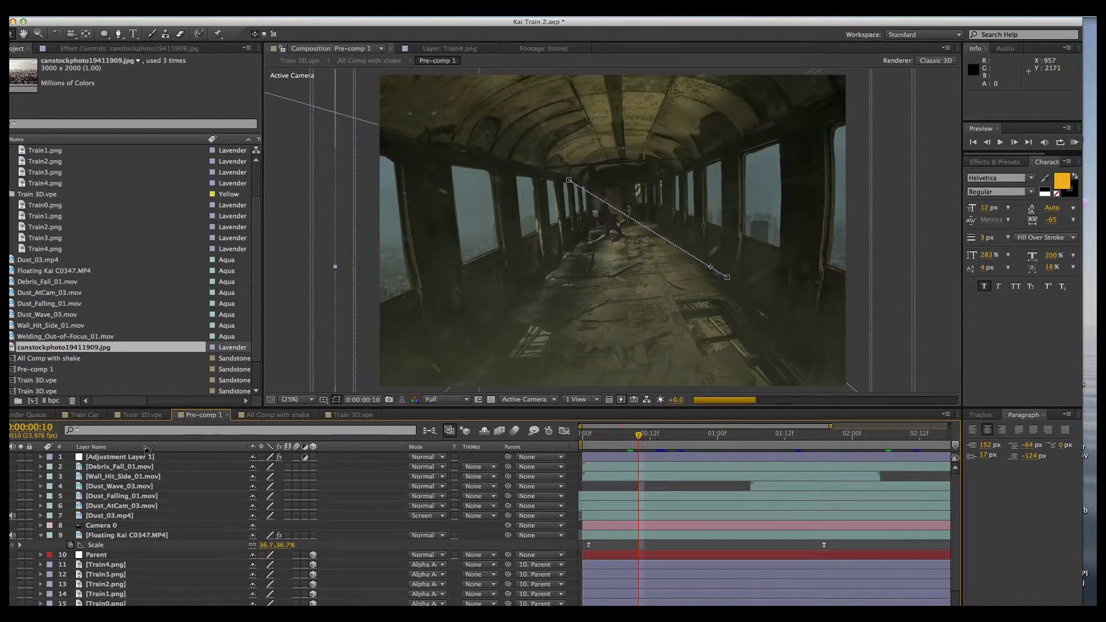
pyautogui.click(109, 456)
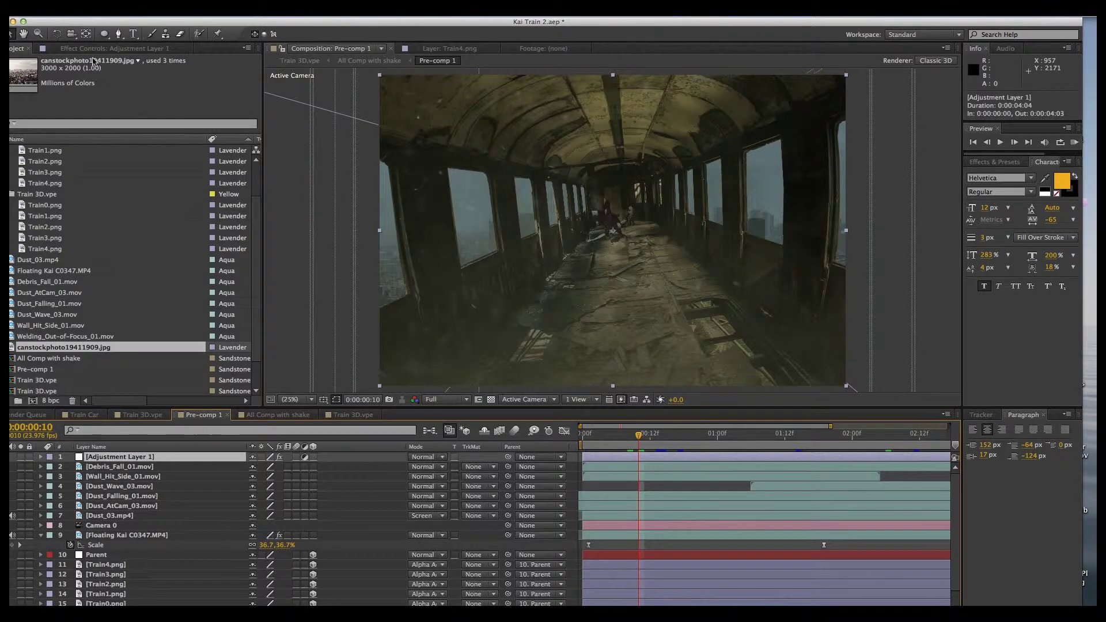
pyautogui.click(94, 50)
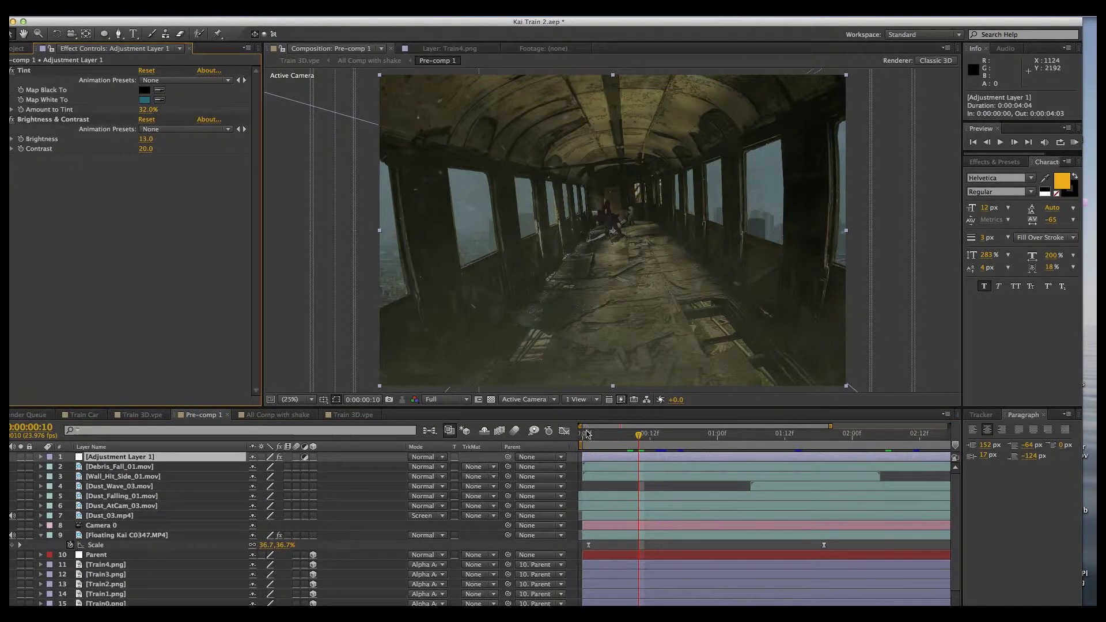
pyautogui.moveTo(587, 434); pyautogui.dragTo(846, 442)
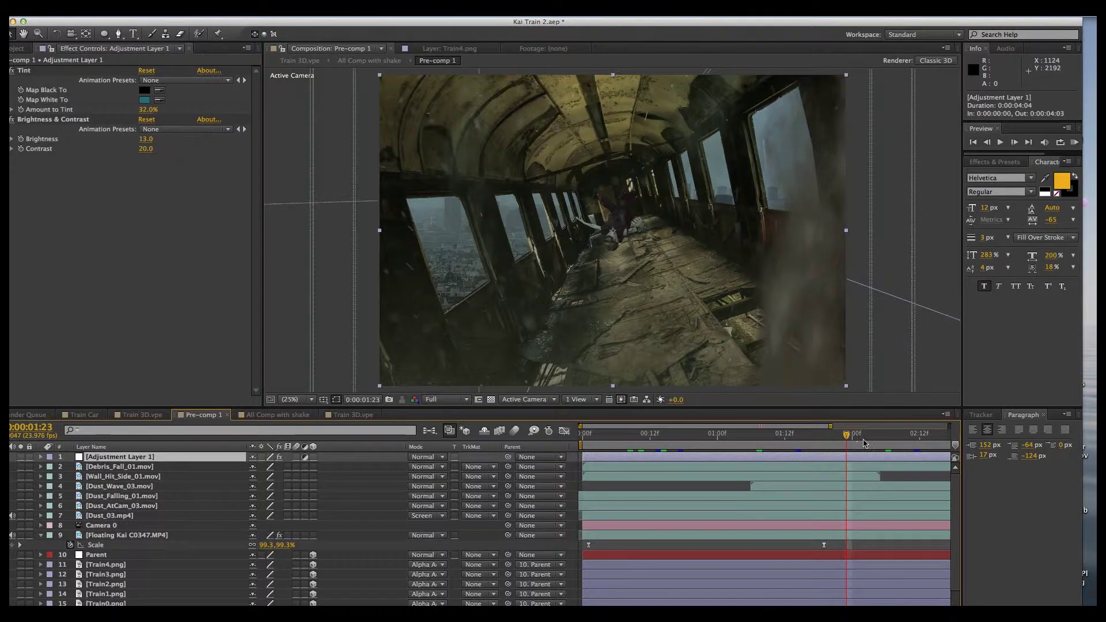
pyautogui.click(868, 443)
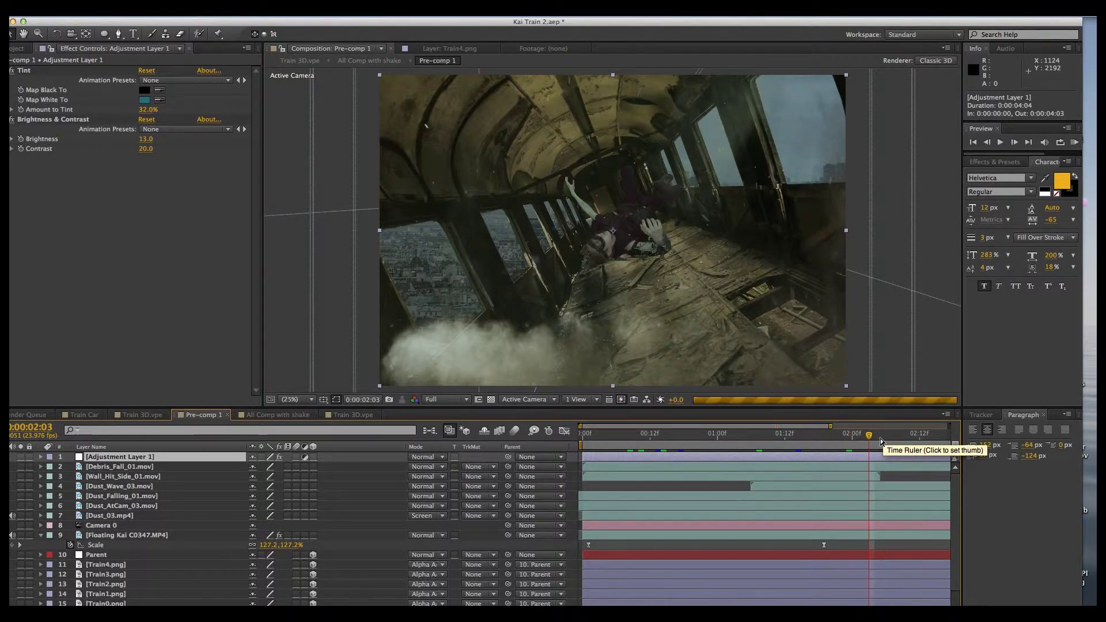